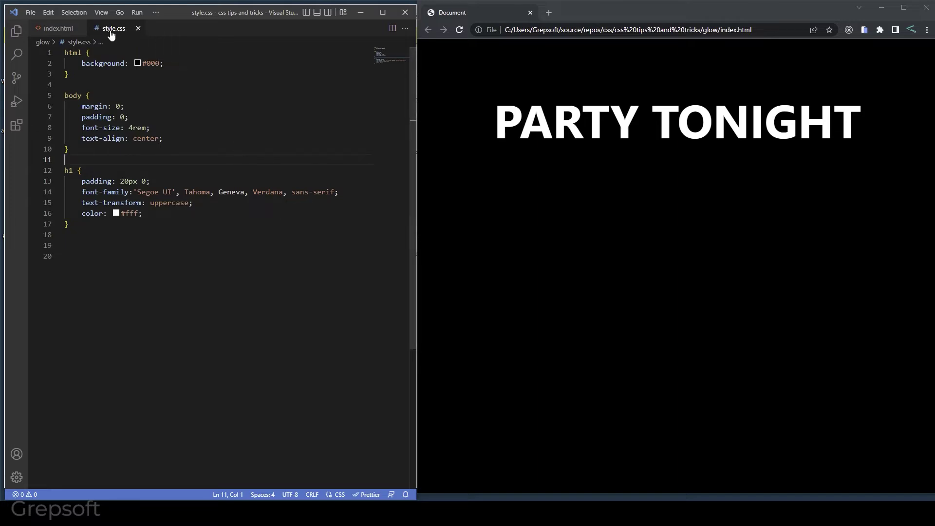
- Review the 'Party Tonight' heading markup in index.html
left_click(59, 28)
key("ctrl+a")
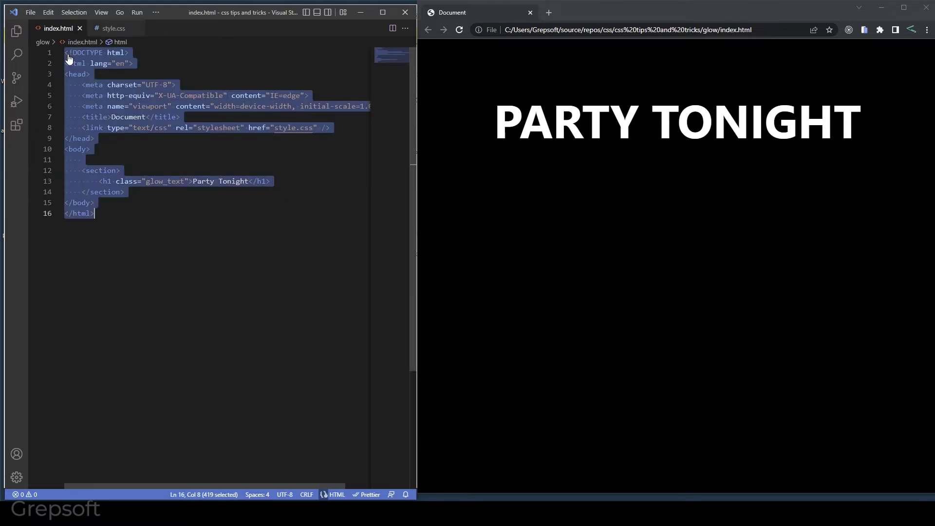
key("Right")
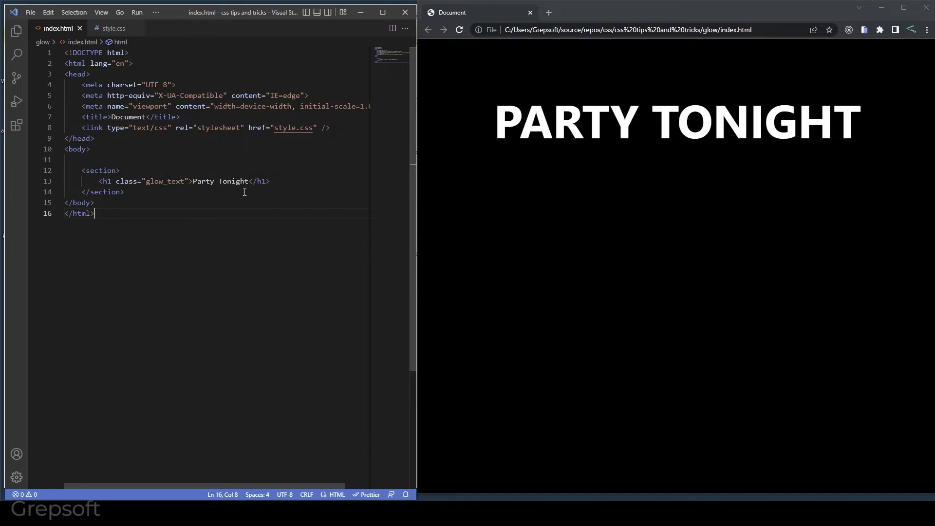
left_click_drag(198, 181, 249, 181)
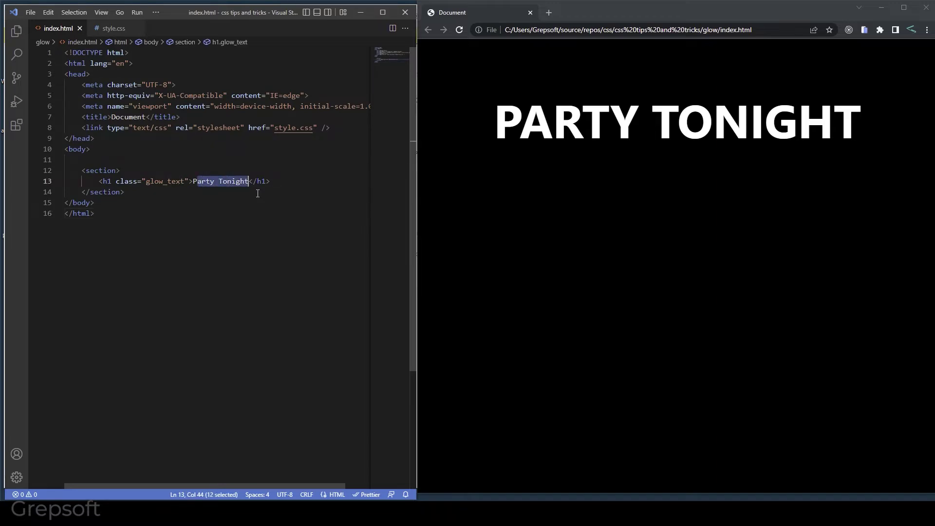
- Back in style.css, highlight the PARTY TONIGHT heading on the page and place the cursor on line 20
left_click(113, 28)
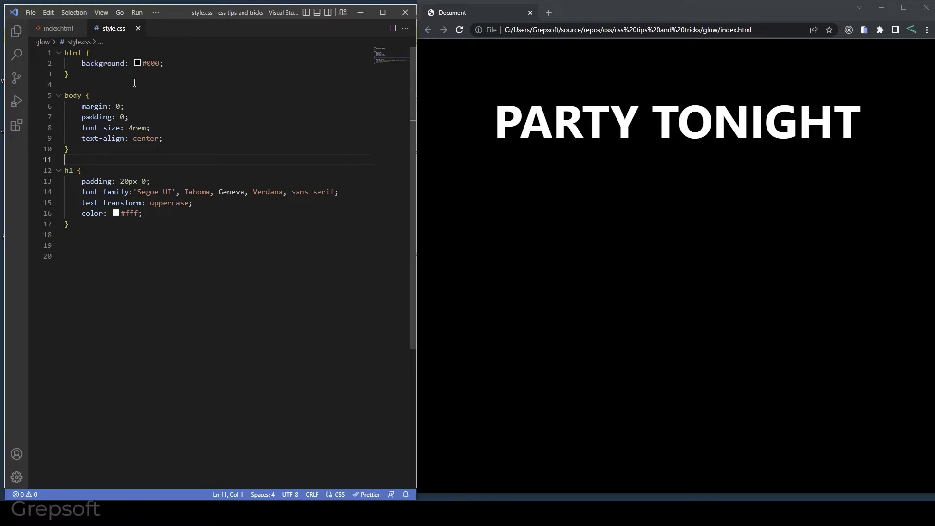
left_click_drag(491, 124, 866, 128)
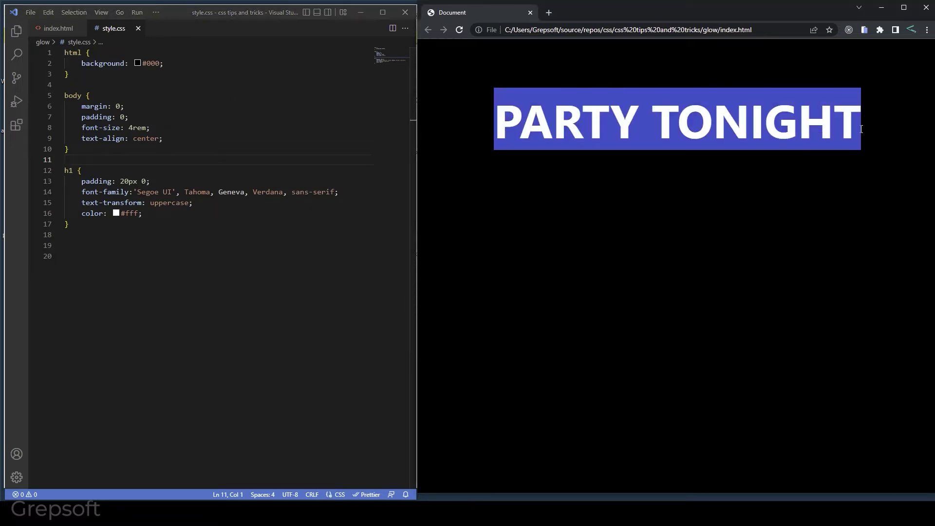
left_click(719, 206)
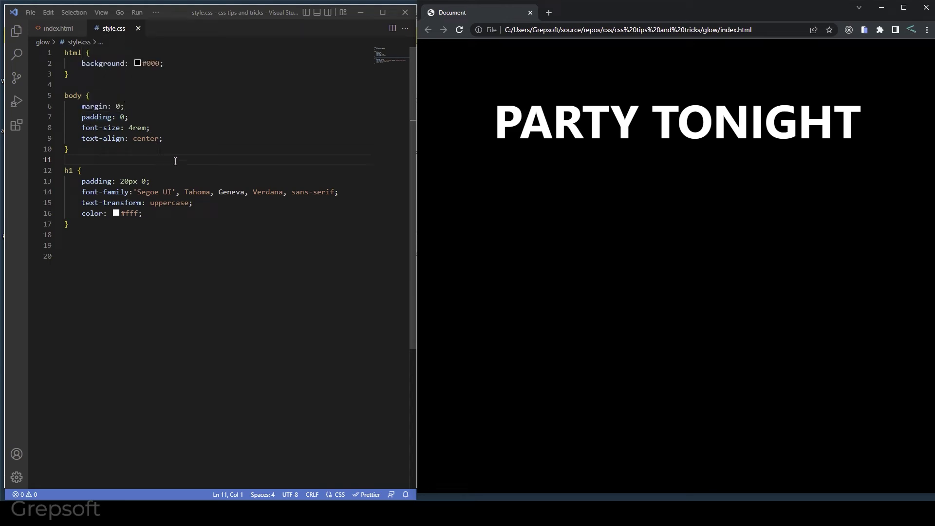
left_click(184, 173)
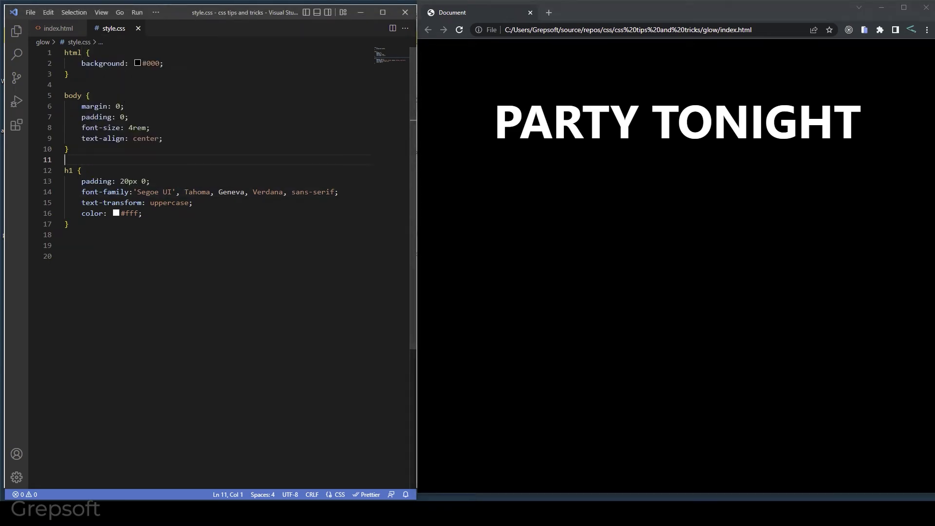
left_click(193, 318)
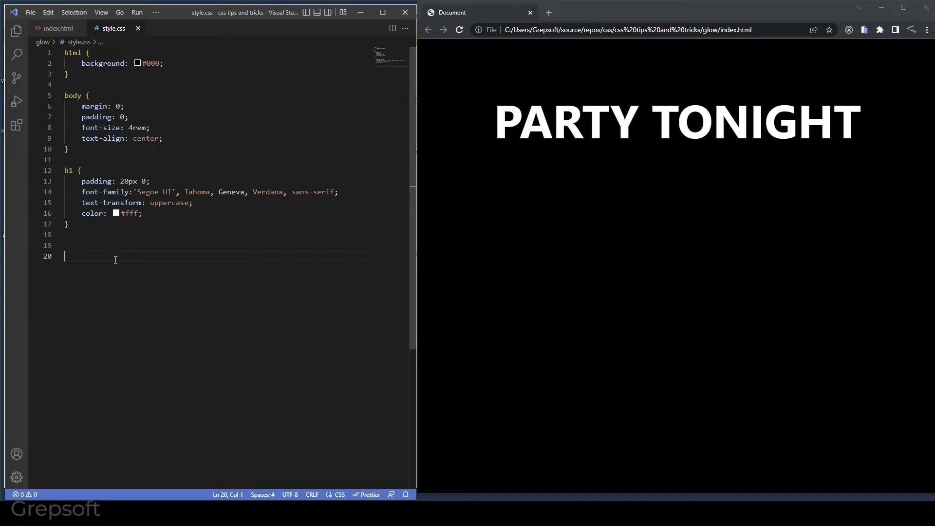
- Write the /* glow/neon effect */ comment on line 20
key("Return")
key("BackSpace")
type("/* glow effect")
key("ctrl+Left")
key("BackSpace")
type("/ neon")
key("ctrl+Left")
key("ctrl+Left")
key("ctrl+Left")
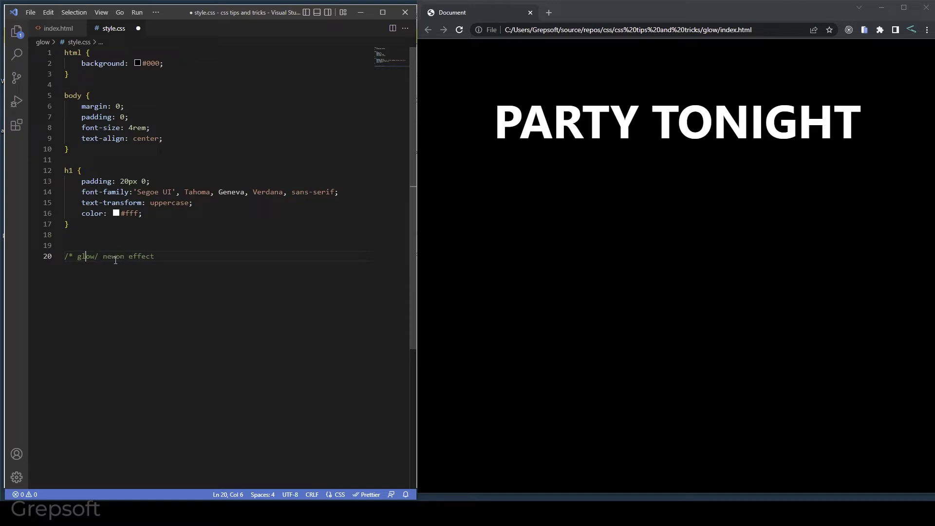
key("Delete")
key("Right")
key("Right")
type("*/")
- Add an empty .glow_text rule and confirm the heading carries the glow_text class
key("Return")
type(".glow_text {")
key("Return")
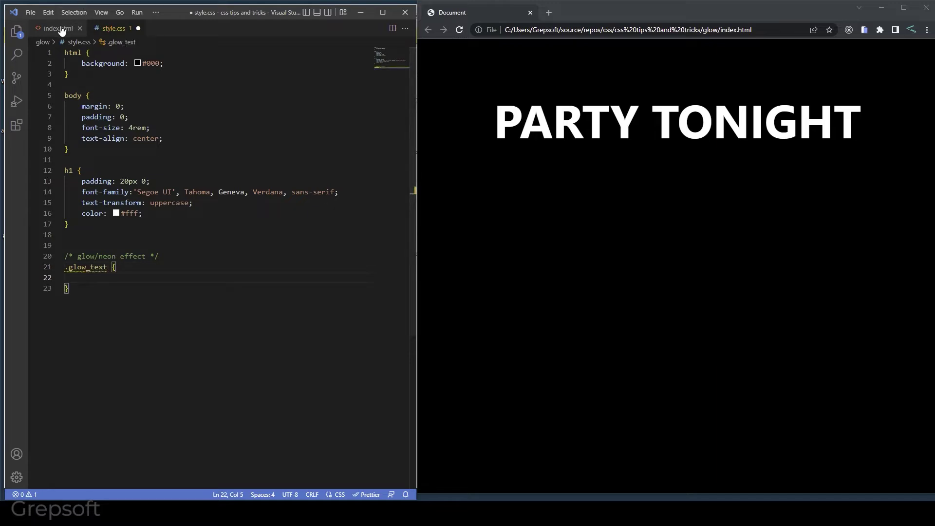
left_click(58, 28)
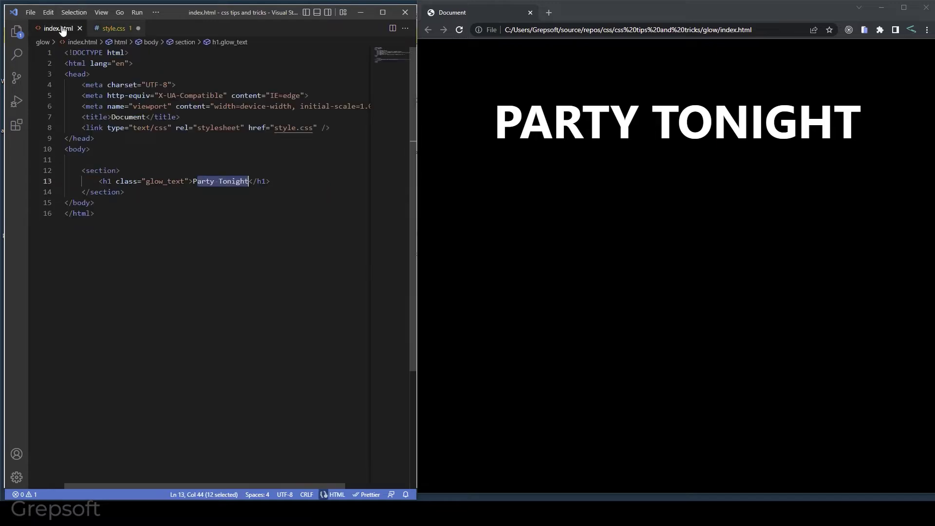
left_click(121, 29)
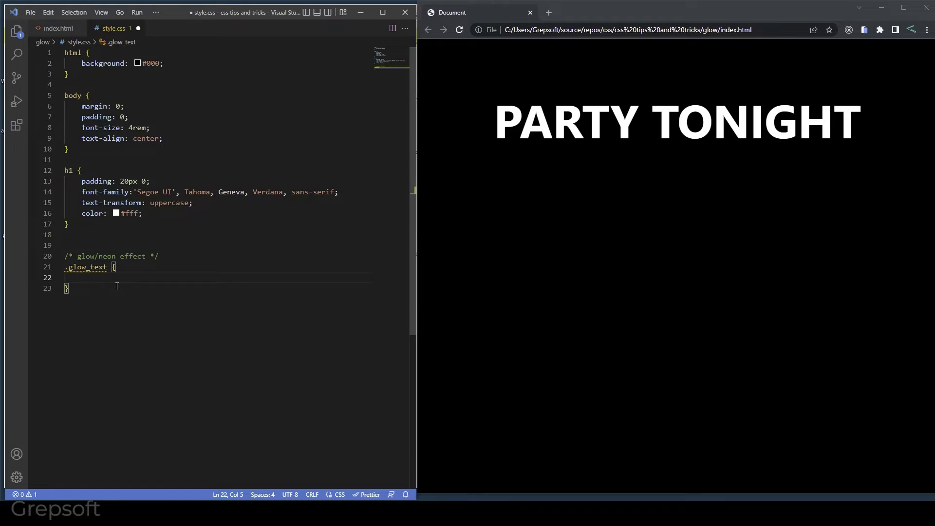
type("text-sha")
- Give .glow_text a white 6px text-shadow, save, and preview it in the browser
key("Return")
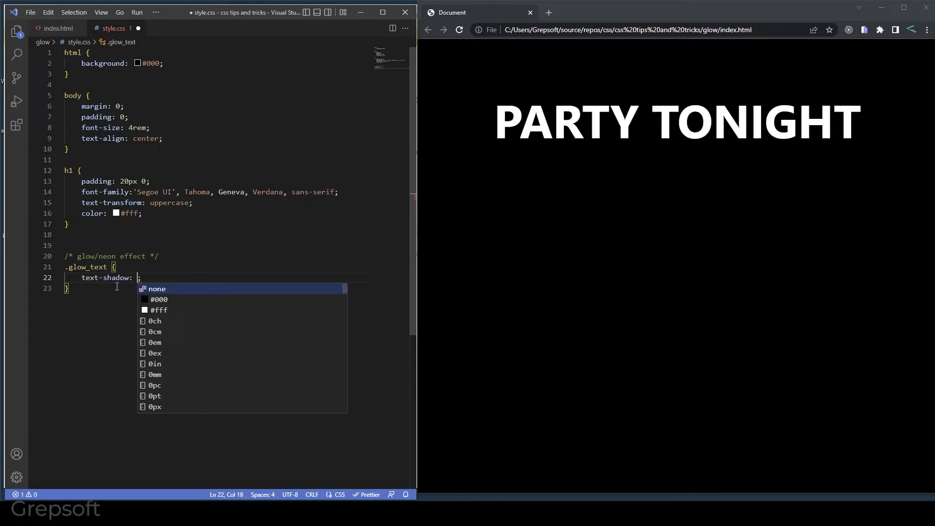
type("-1px -1px 6px #")
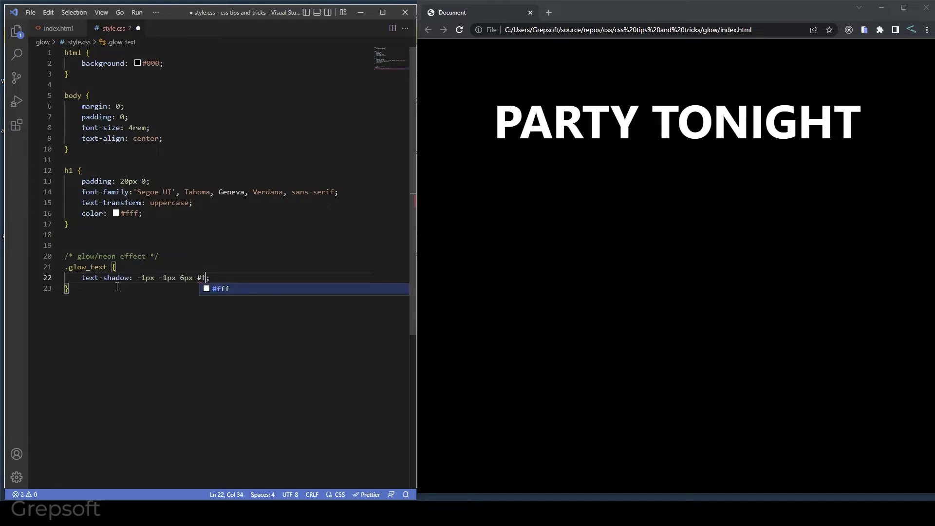
type("fff")
key("ctrl+s")
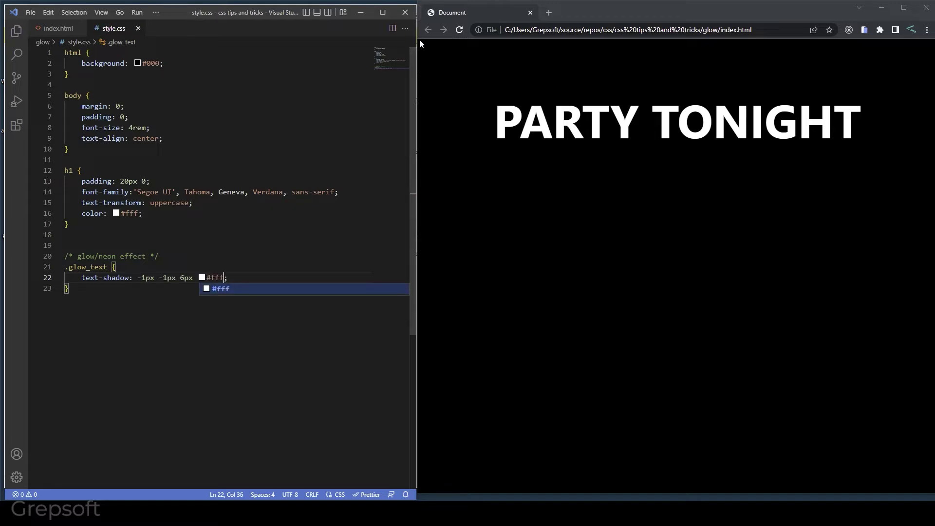
left_click(458, 30)
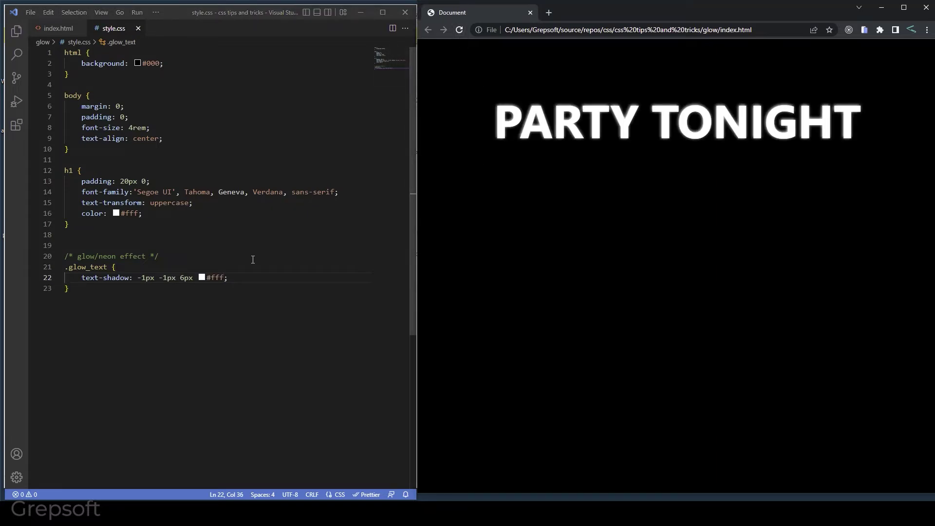
left_click(232, 280)
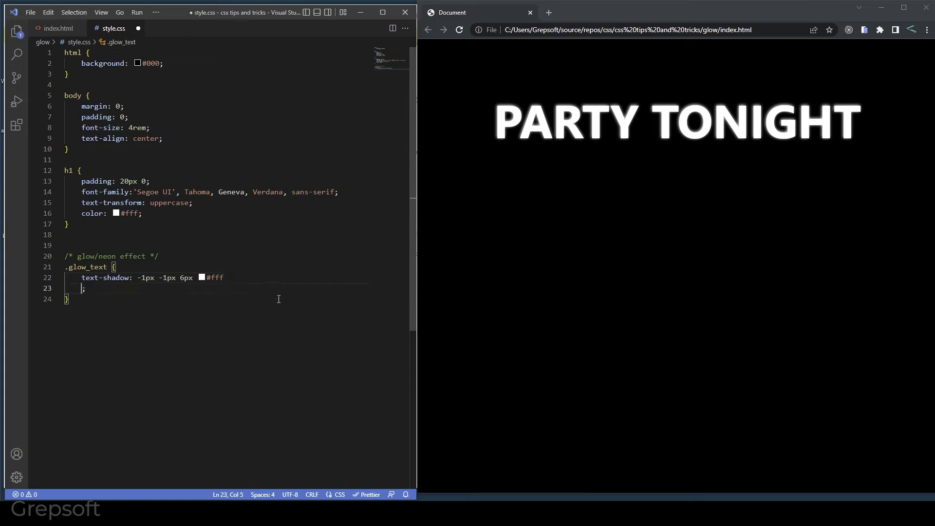
- Put the -1px -1px 6px #fff shadow on its own line and duplicate it
key("Return")
key("Up")
key("End")
type(",")
key("Left")
key("Left")
key("Left")
key("Left")
key("Left")
key("Return")
key("shift+alt+Down")
key("End")
- Change the copy to 1px 1px 6px #fff, save, reload, and review the offsets and blur
key("BackSpace")
key("Home")
key("Delete")
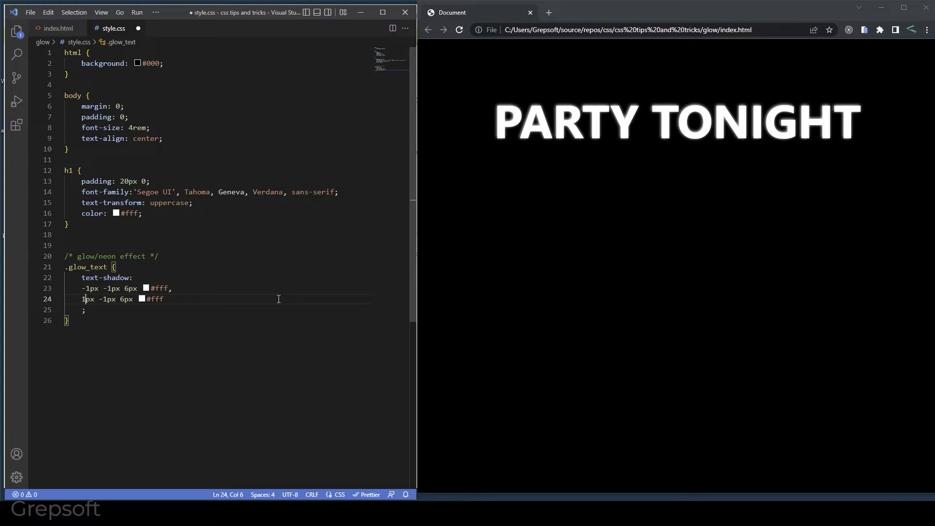
key("Delete")
key("ctrl+s")
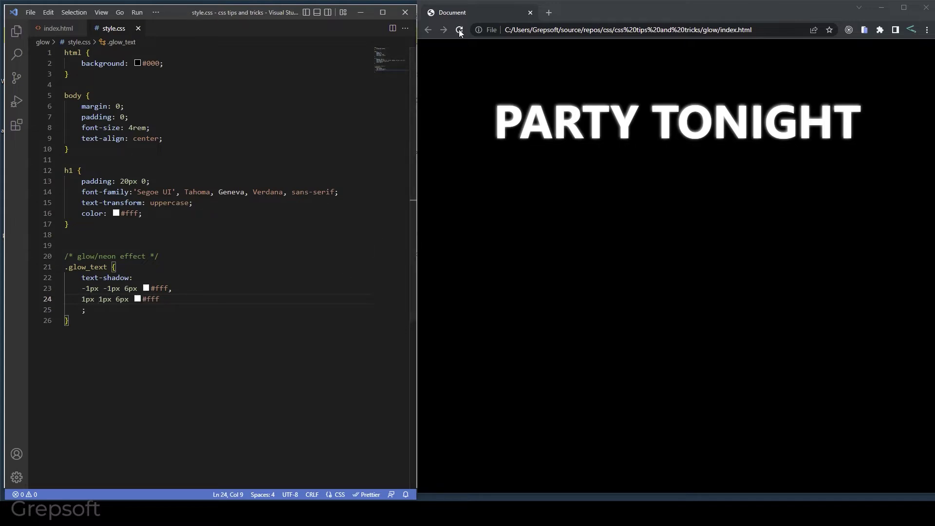
left_click(459, 29)
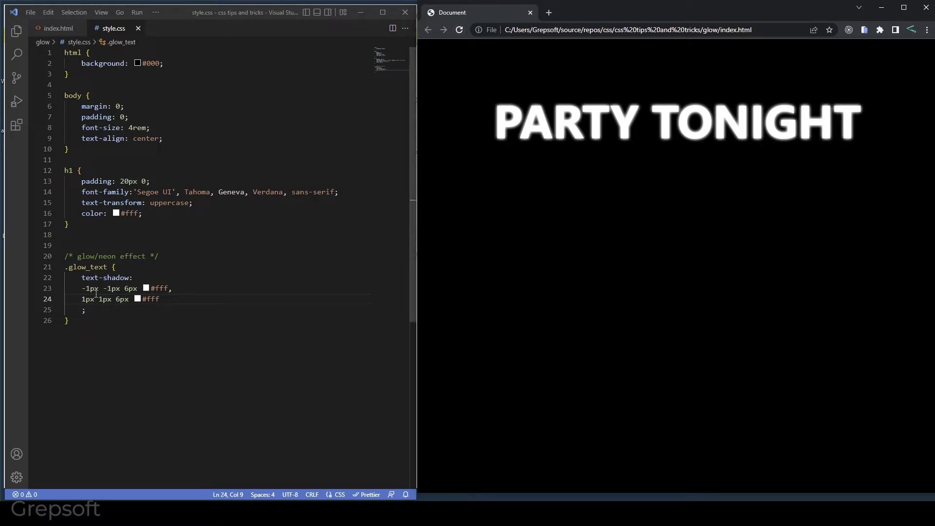
left_click(111, 289)
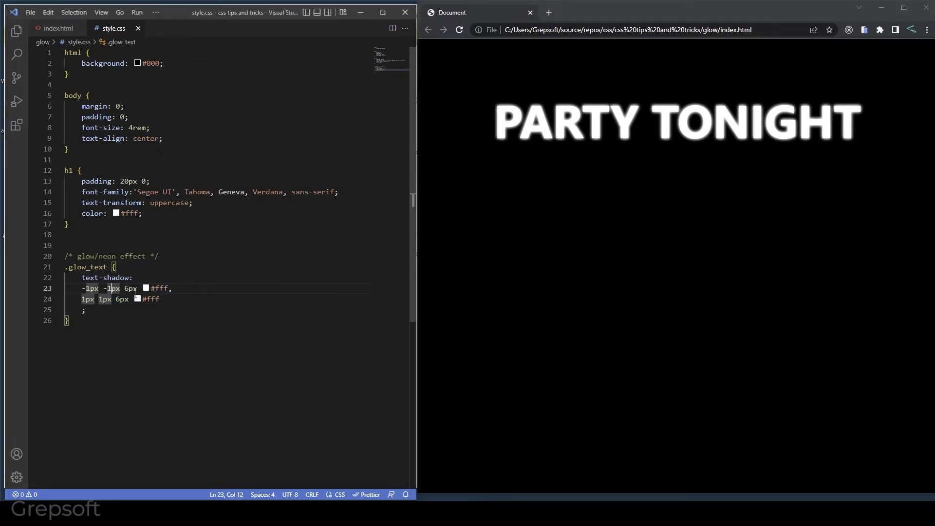
left_click(130, 290)
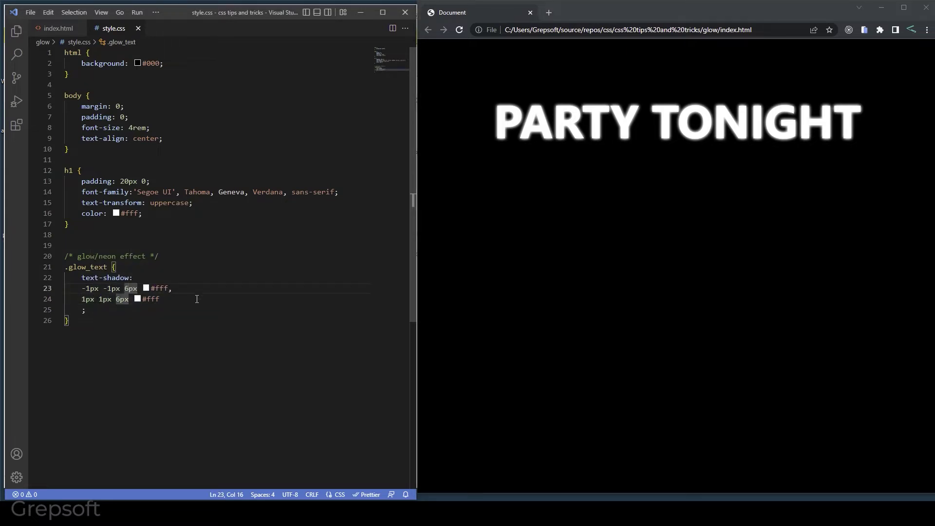
left_click(192, 300)
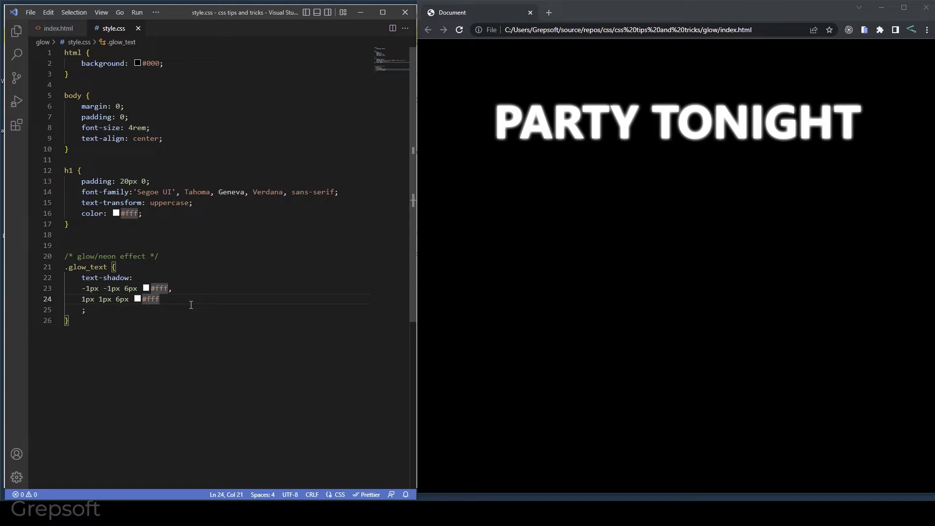
type(",")
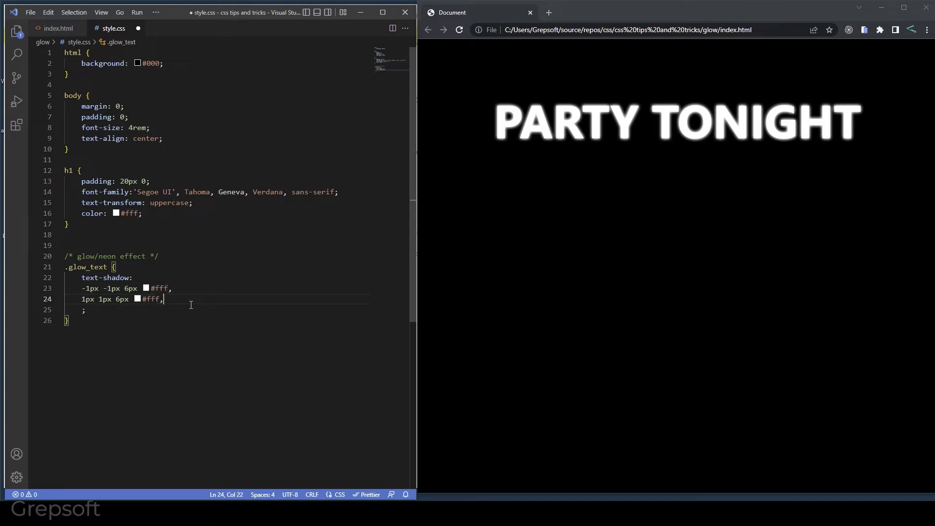
- Add a third shadow layer 0 0 20px #a200ff, save, and preview the purple glow
key("Return")
type("0 0 ")
type("20px #")
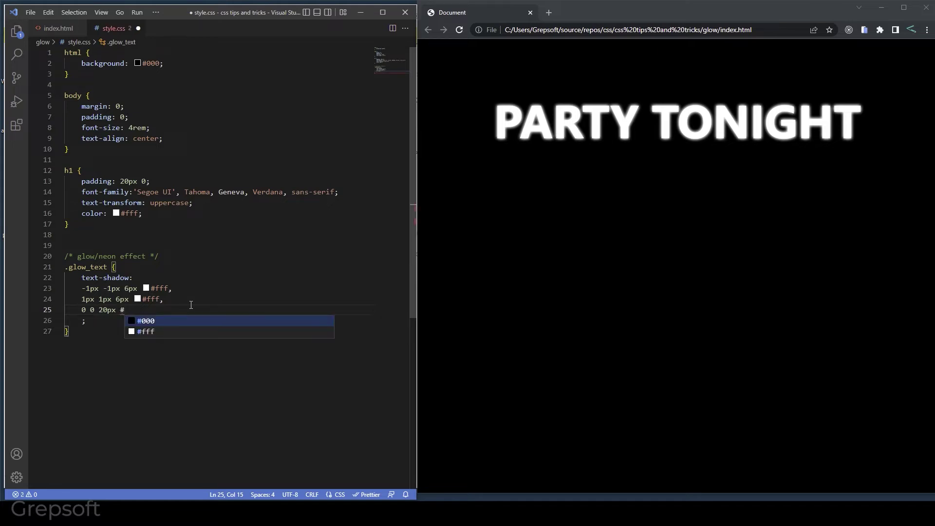
type("a200ff;")
key("ctrl+s")
key("BackSpace")
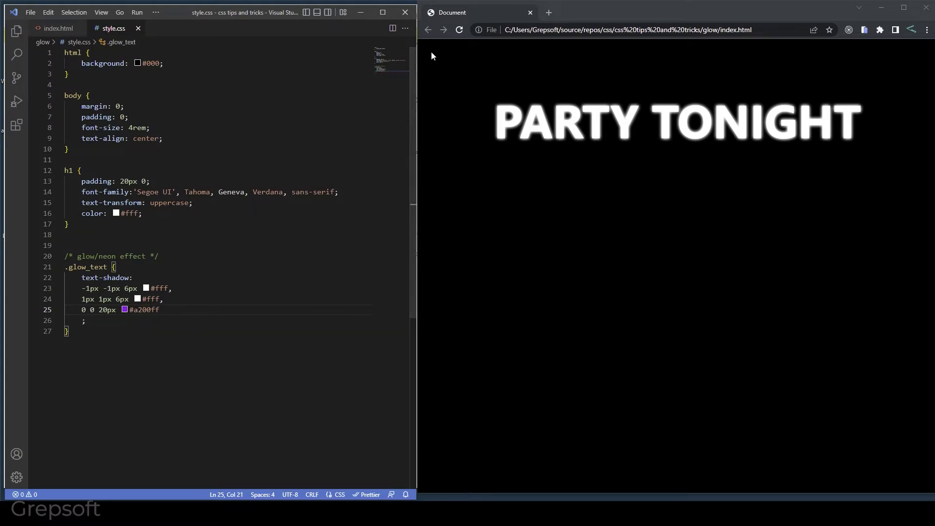
left_click(459, 29)
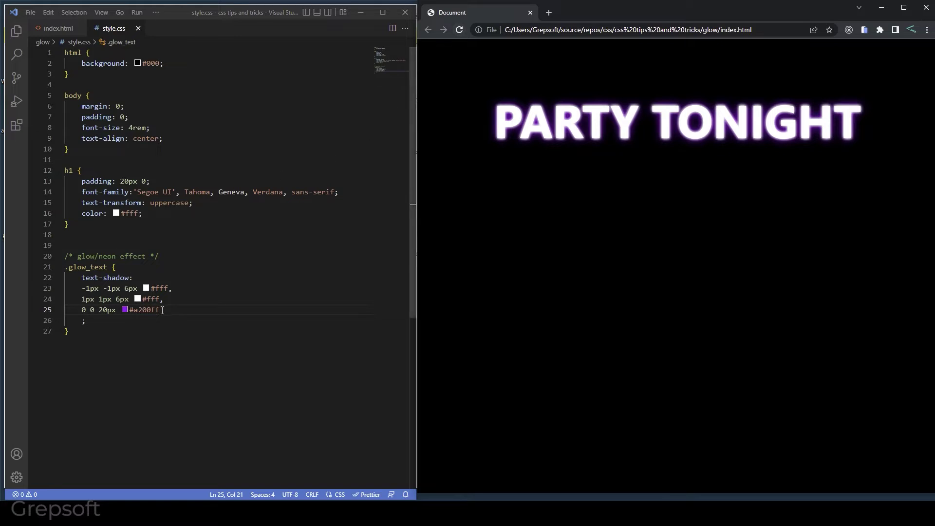
- Duplicate the purple layer three times, separate the layers with commas, and set their blurs to 40px, 60px and 80px
left_click(209, 313)
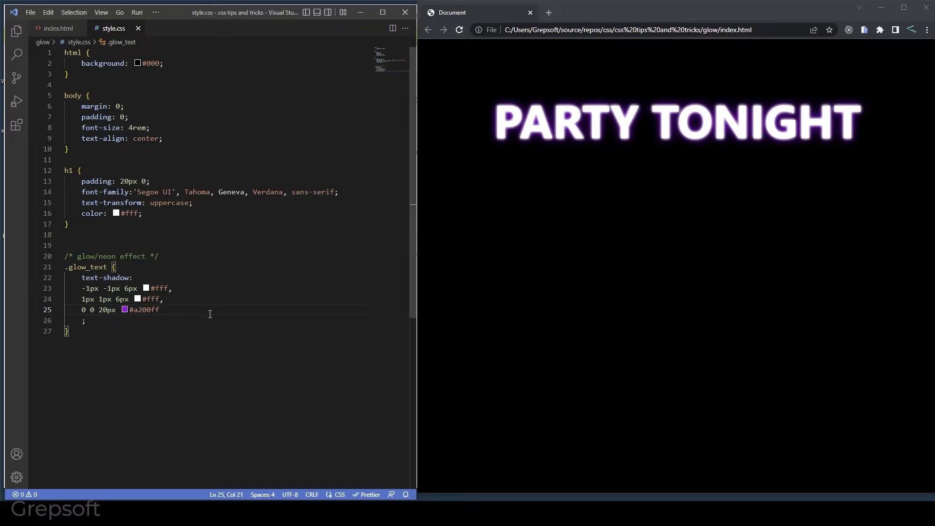
key("shift+alt+Down")
key("shift+alt+Down")
key("shift+alt+Down")
key("Up")
key("Up")
key("Up")
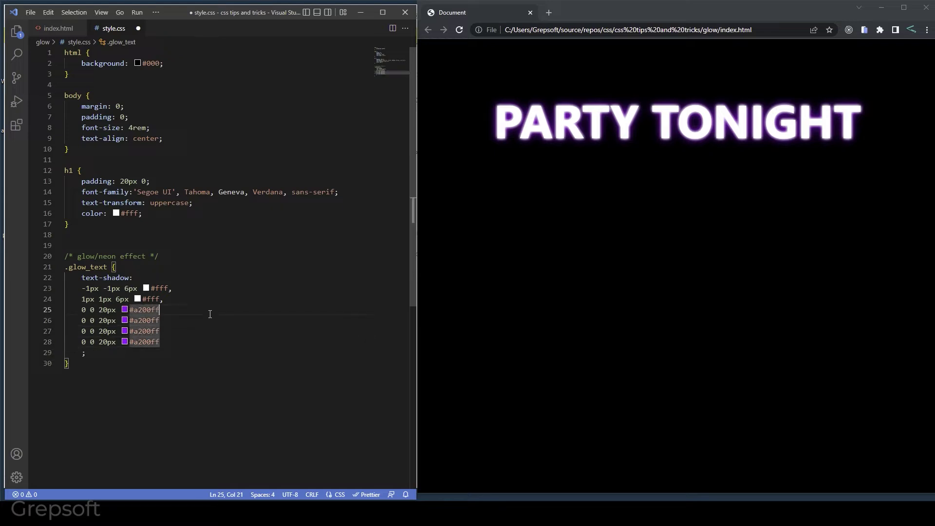
type(",")
key("Down")
type(",")
key("Down")
type(",")
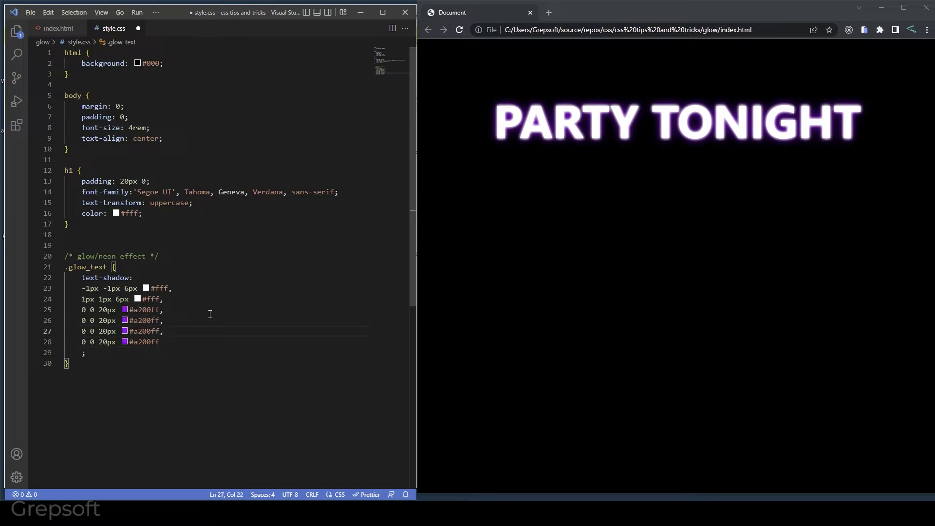
key("Left")
key("Left")
key("Up")
key("ctrl+Left")
key("ctrl+Left")
key("Delete")
type("4")
key("Down")
key("BackSpace")
type("6")
key("Down")
key("BackSpace")
type("7")
key("BackSpace")
type("8")
- Copy the 80px layer as a 100px purple layer, save, and reload the page
key("shift+alt+Down")
key("End")
key("Up")
type(",")
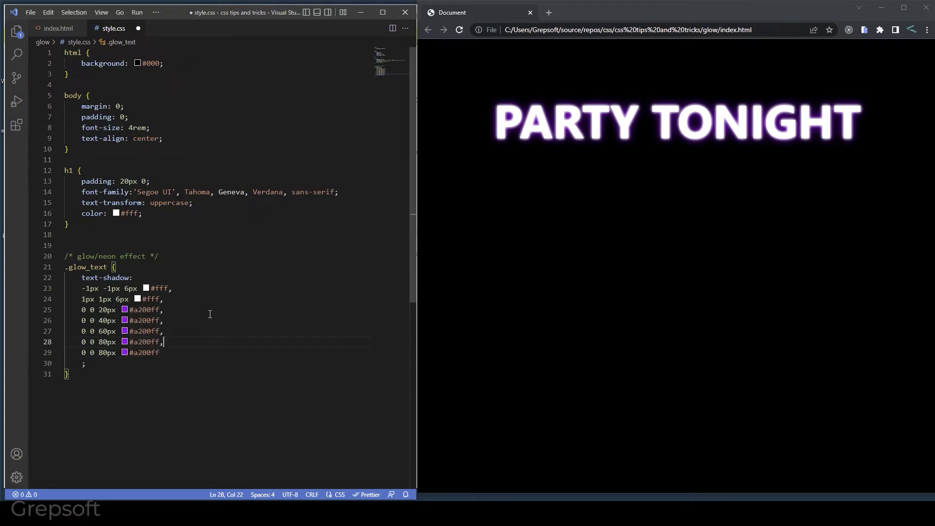
key("Down")
key("Home")
key("Right")
key("Right")
key("Right")
key("Right")
key("Delete")
type("10")
key("ctrl+s")
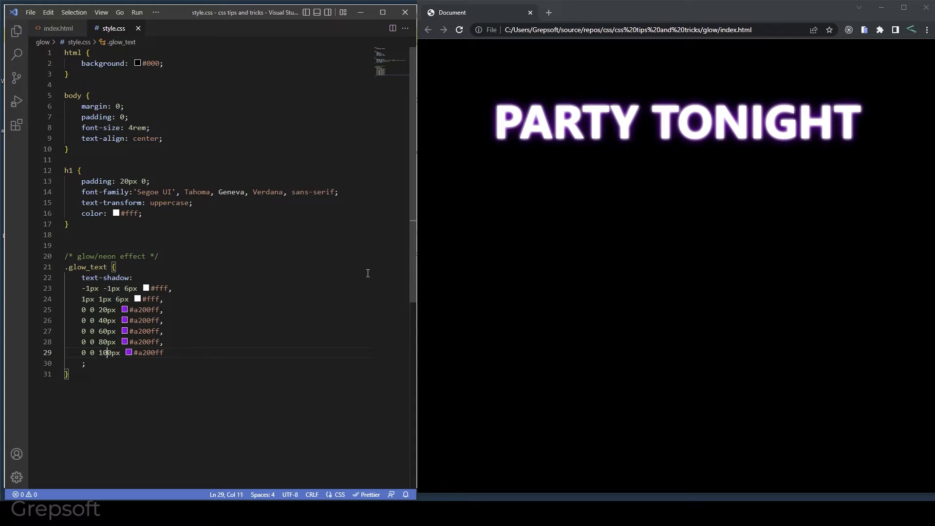
left_click(458, 29)
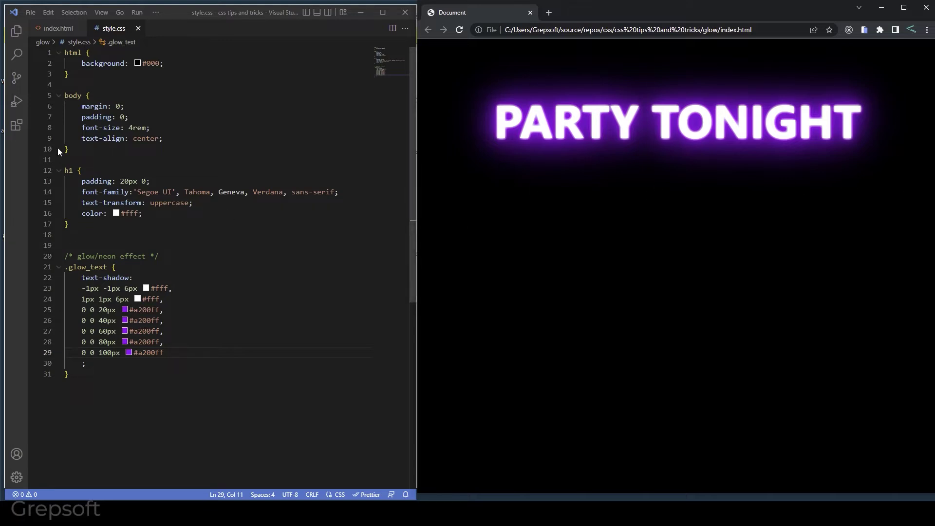
- Add a section rule with border: 3px solid #fff, save, and preview it
left_click(100, 246)
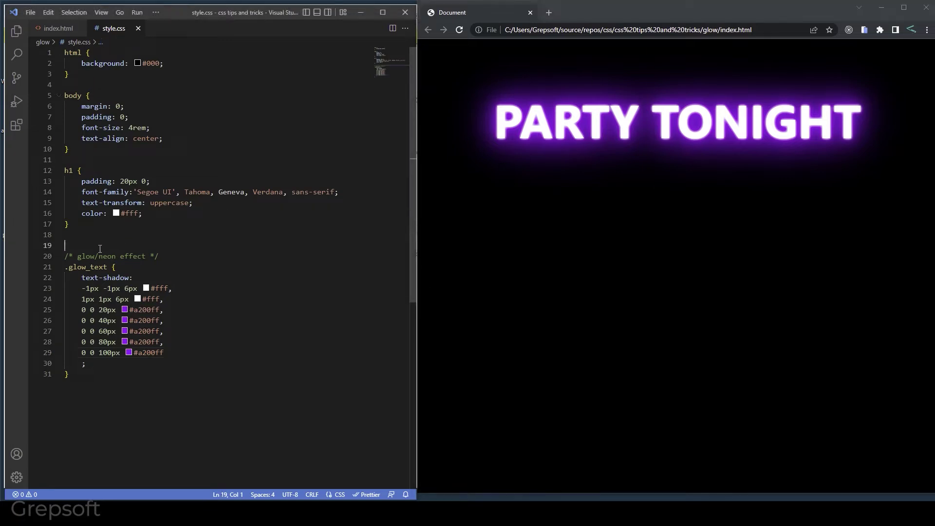
key("Return")
type("section {")
key("Return")
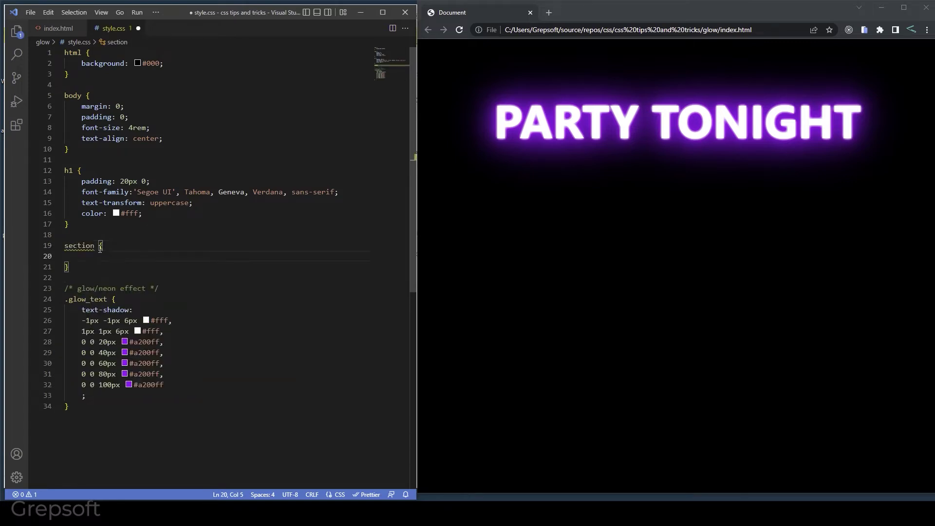
type("border: 1")
key("BackSpace")
type("3px solid #f")
key("Return")
type(";")
key("ctrl+s")
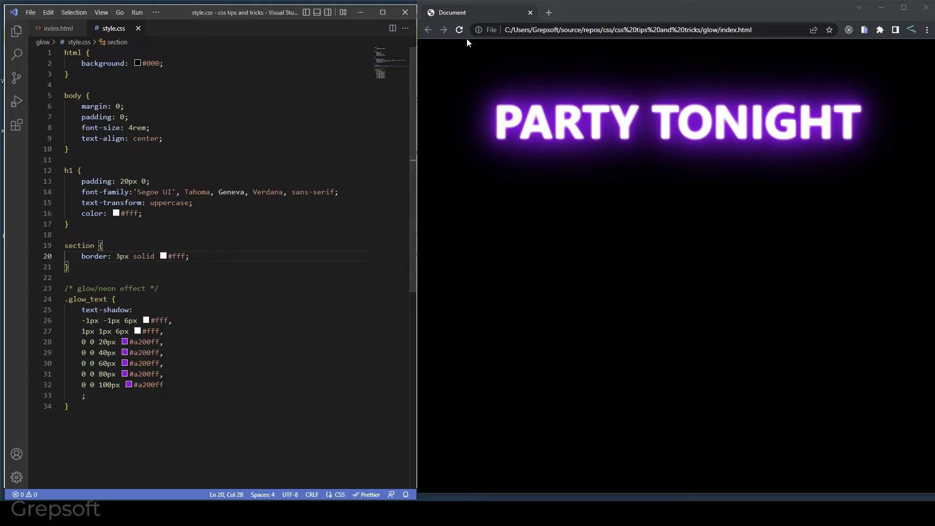
left_click(458, 30)
- Add border-radius: 40px to the section rule, save, and reload
left_click(229, 262)
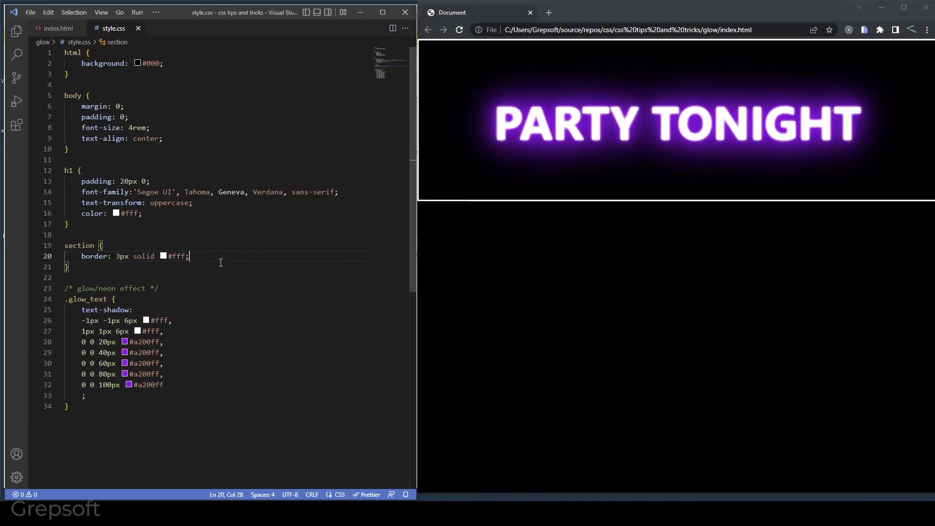
key("Return")
type("border-ra")
key("Return")
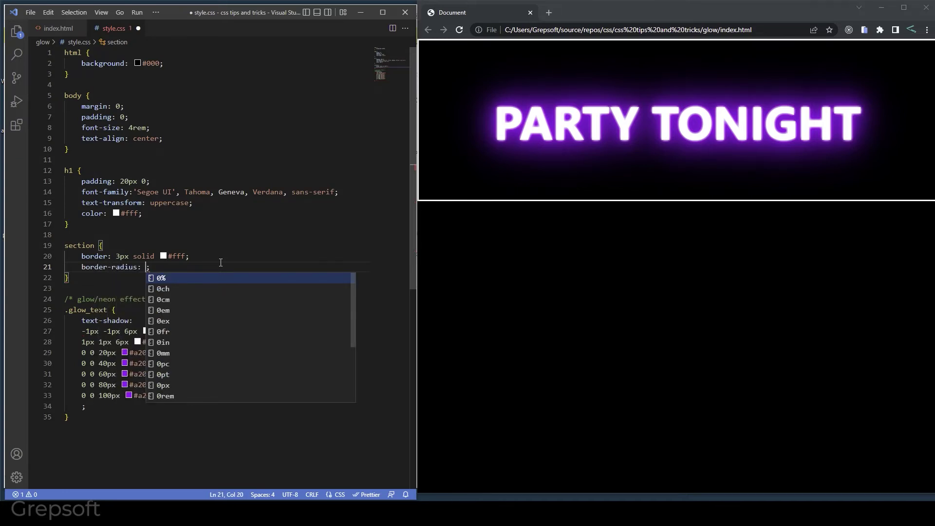
type("40px")
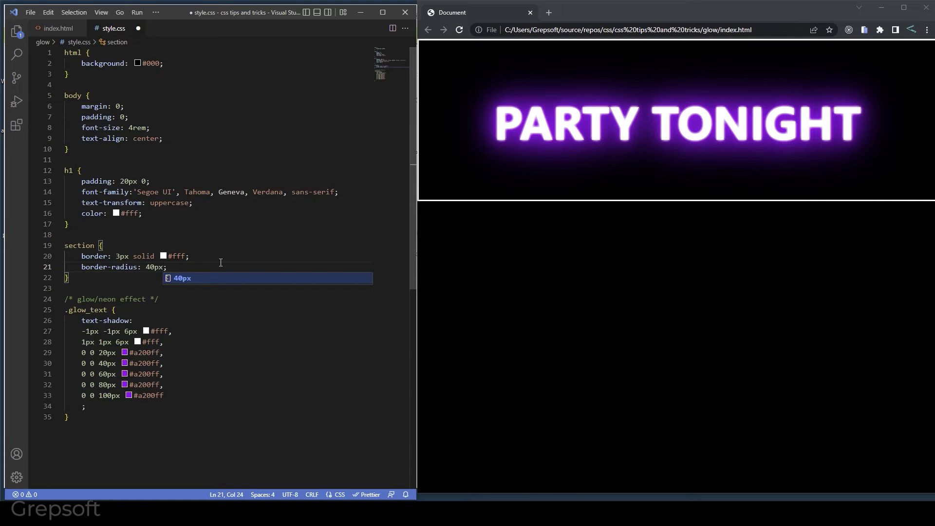
key("ctrl+s")
left_click(460, 29)
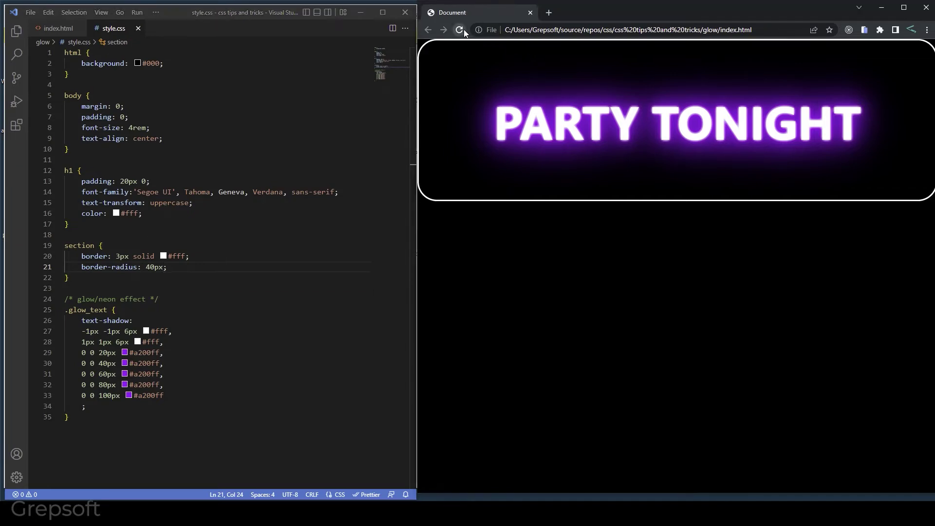
- Add margin: 10% to the section rule, save, and reload
left_click(191, 268)
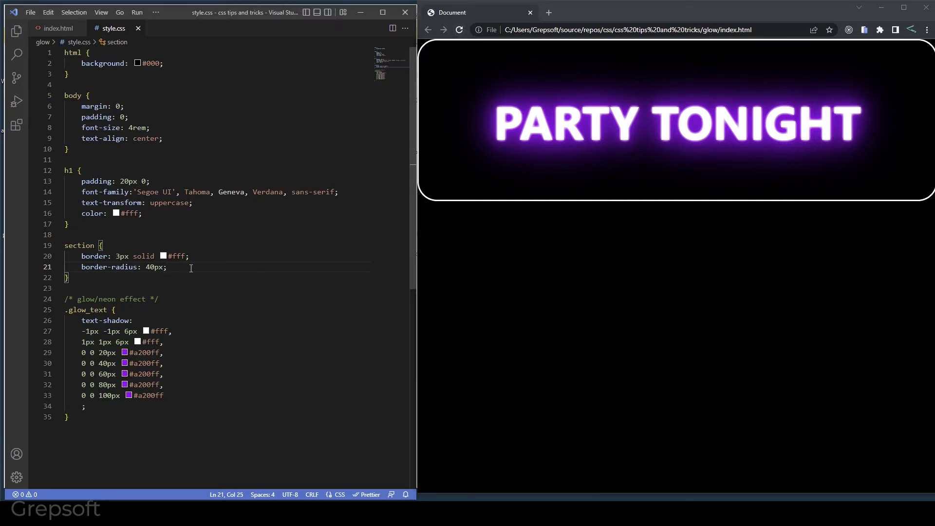
key("Return")
type("margin: 10%;")
key("ctrl+s")
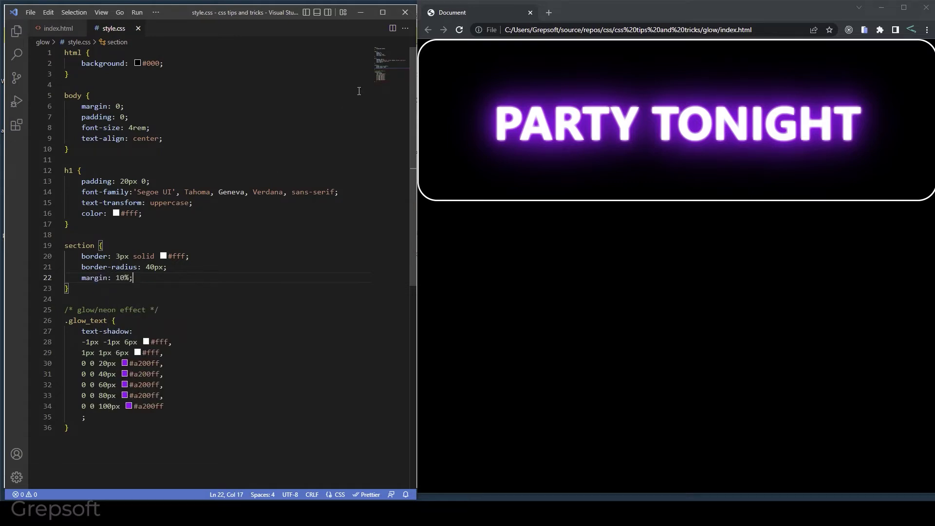
left_click(460, 30)
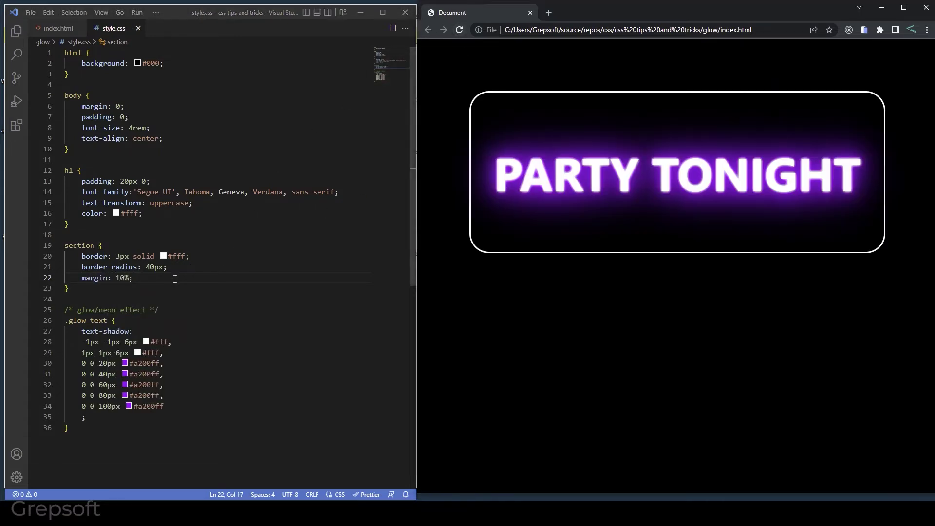
left_click(164, 284)
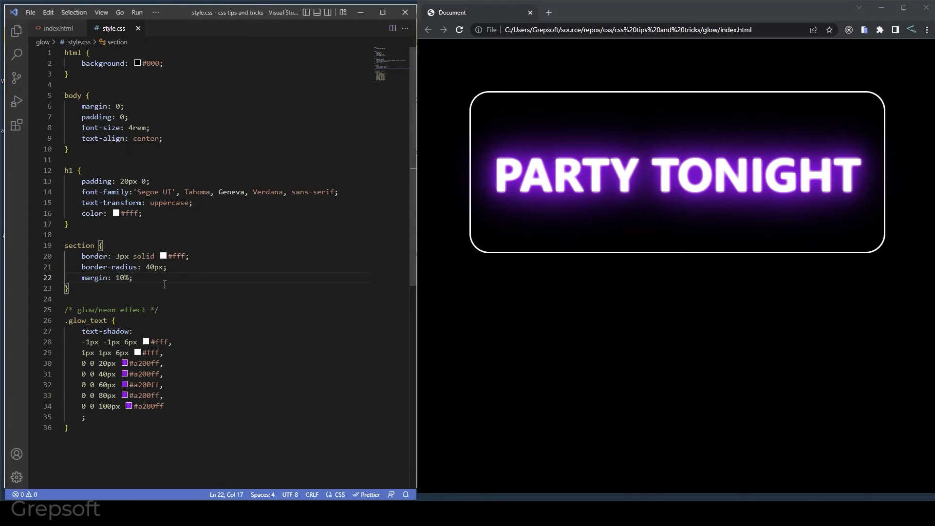
- Add box-shadow: 0 0 10px #fff to the section rule, save, and preview it
key("Return")
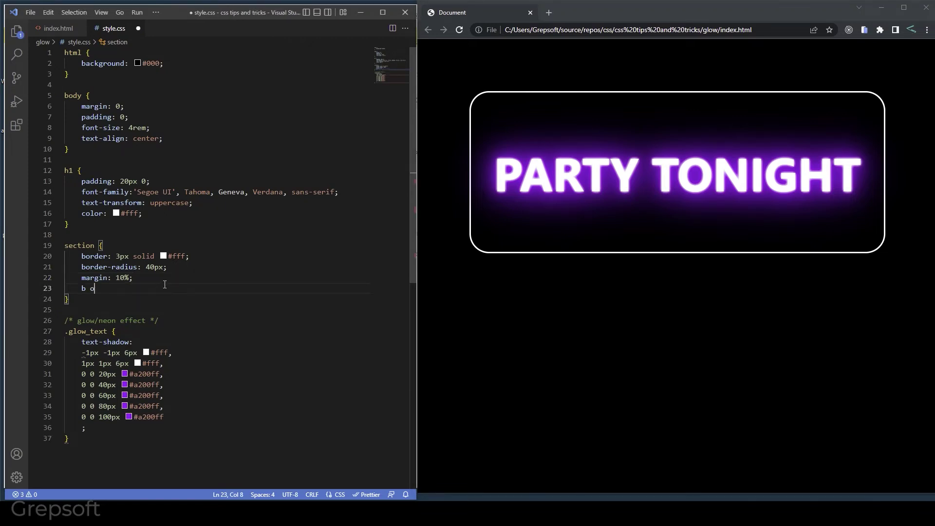
type("box-sha")
key("Return")
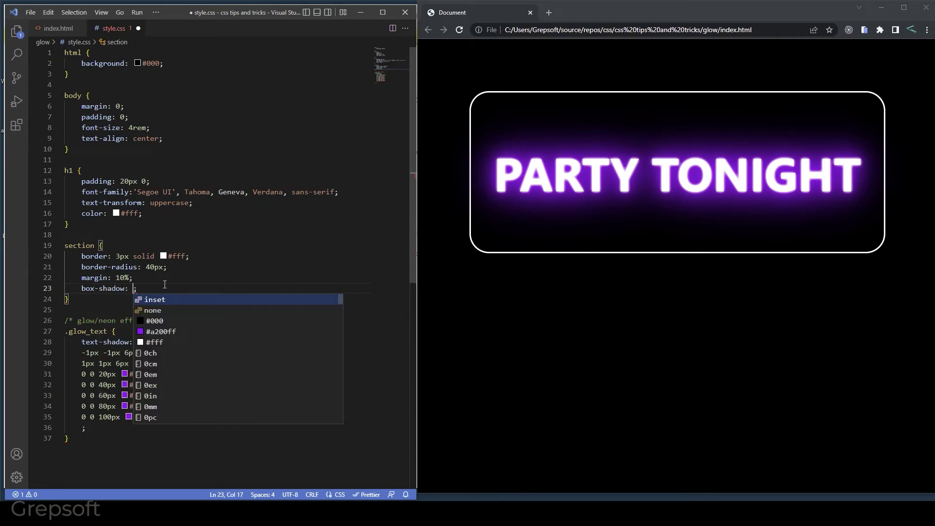
key("Return")
key("ctrl+shift+Left")
key("BackSpace")
key("Return")
key("Return")
key("Up")
key("Tab")
type("0 ")
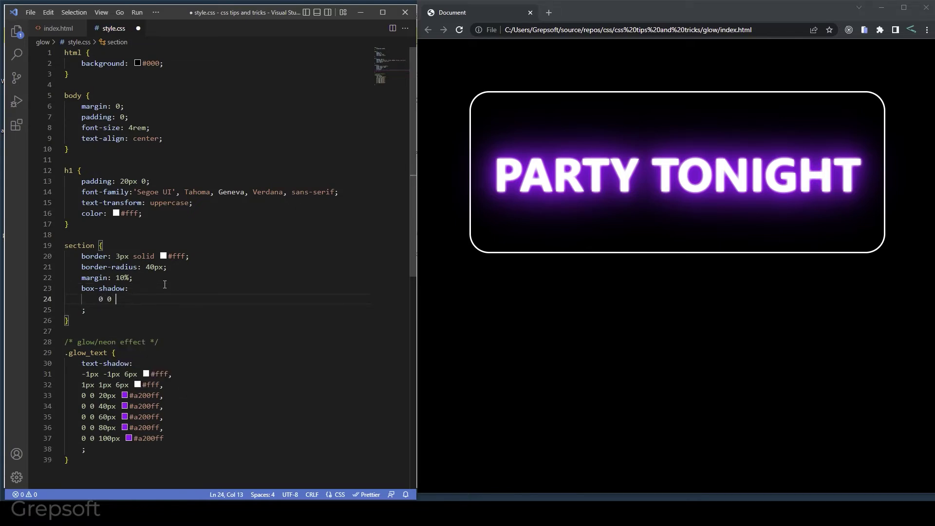
type("10")
type("px #fff")
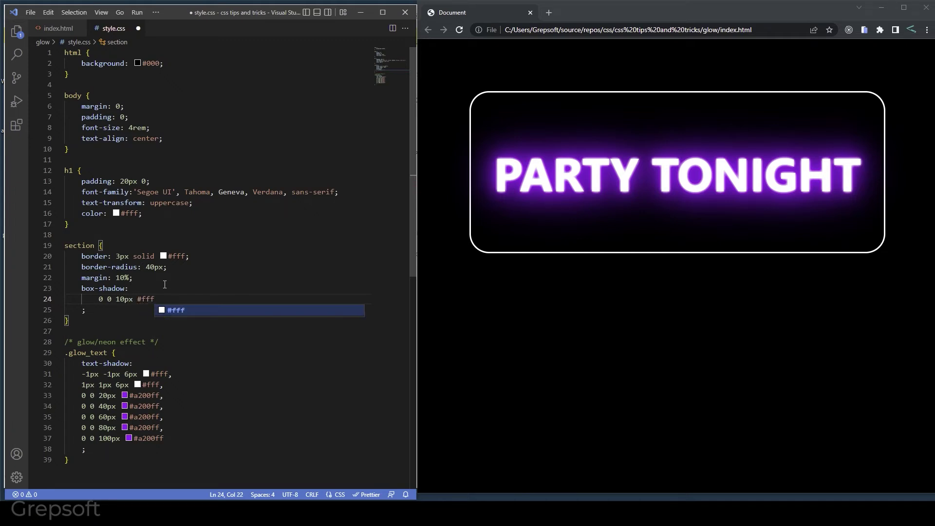
key("ctrl+s")
left_click(459, 29)
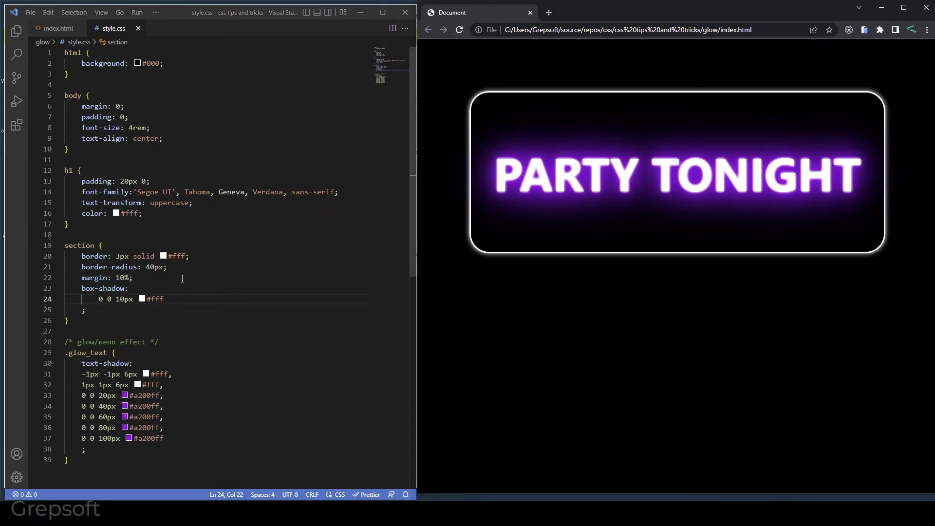
- Duplicate that shadow as an inset 0 0 10px #fff layer, save, and reload
left_click(177, 299)
key("shift+alt+Down")
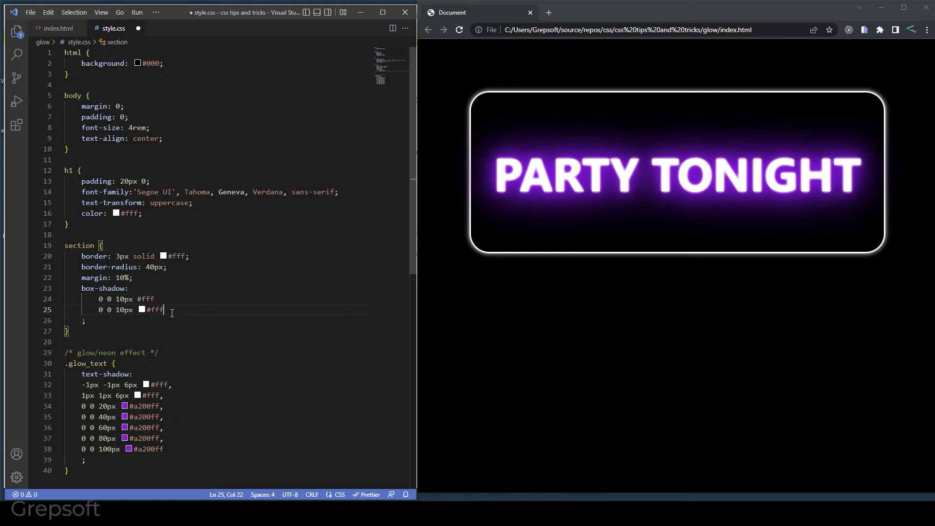
key("Up")
type(",")
key("Down")
key("Home")
type("inset")
key("ctrl+s")
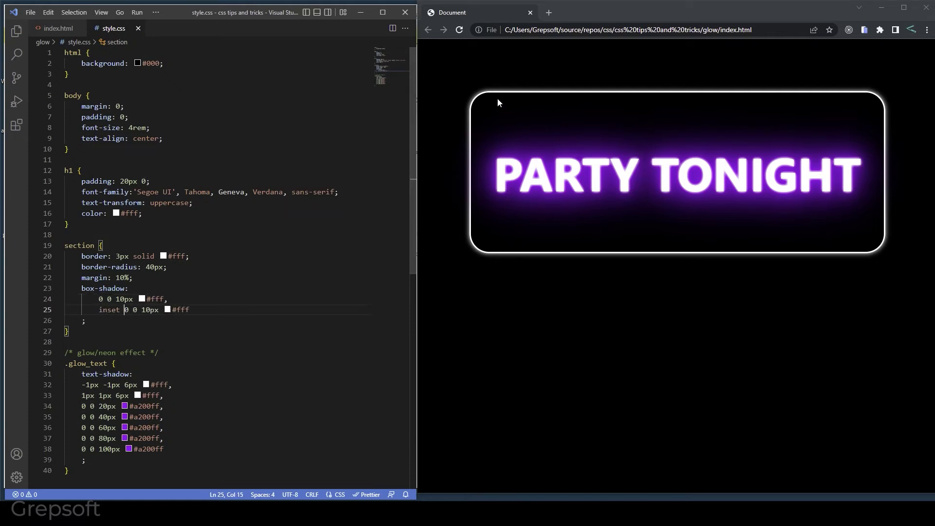
left_click(459, 28)
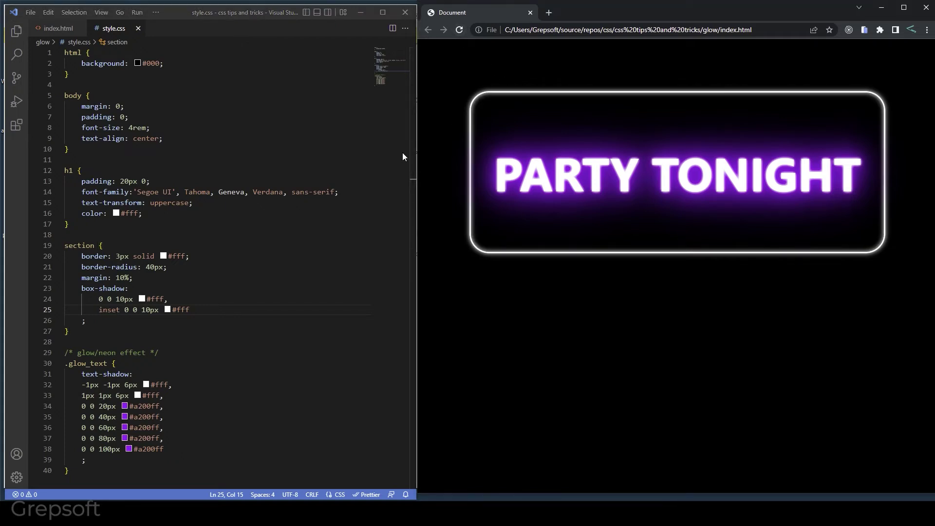
left_click(209, 310)
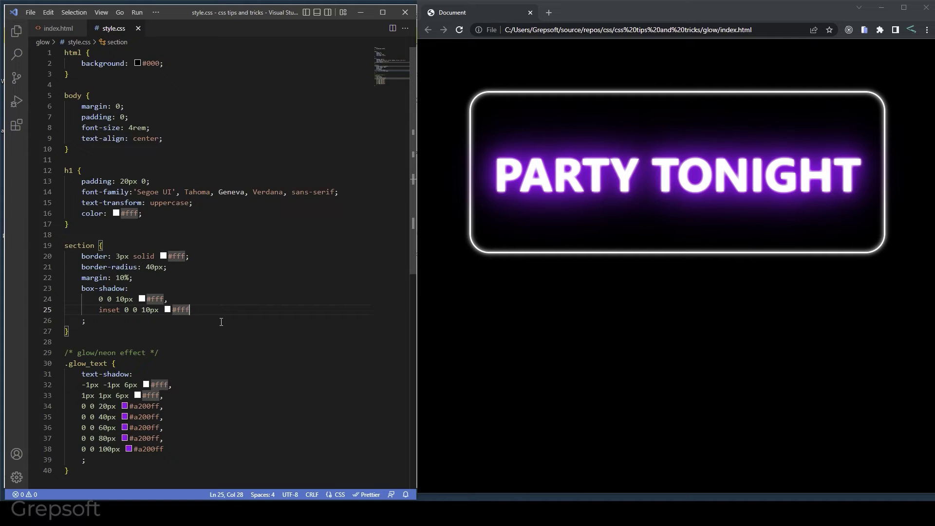
type(",")
- Add a 0 0 10px #a200ff outer layer to the box-shadow, save, and reload
key("Return")
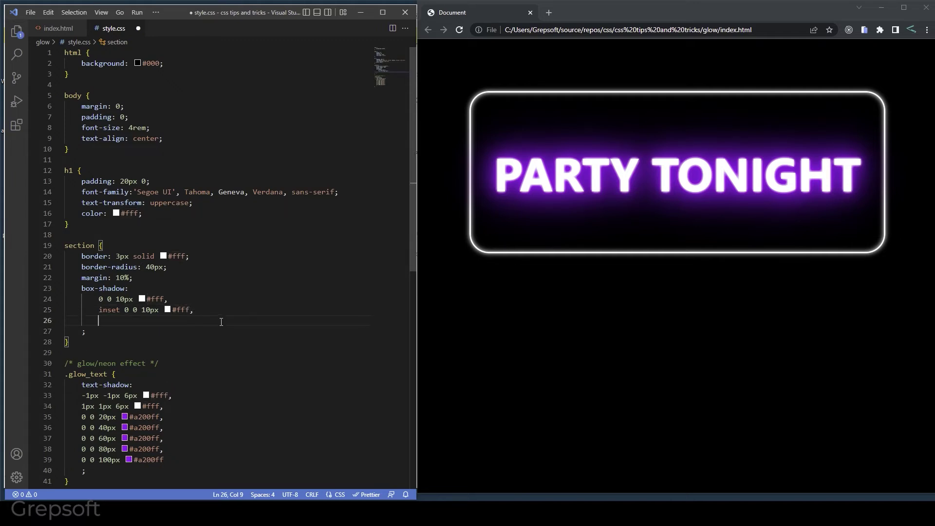
type("0 0")
type("10px ")
type("#")
key("Down")
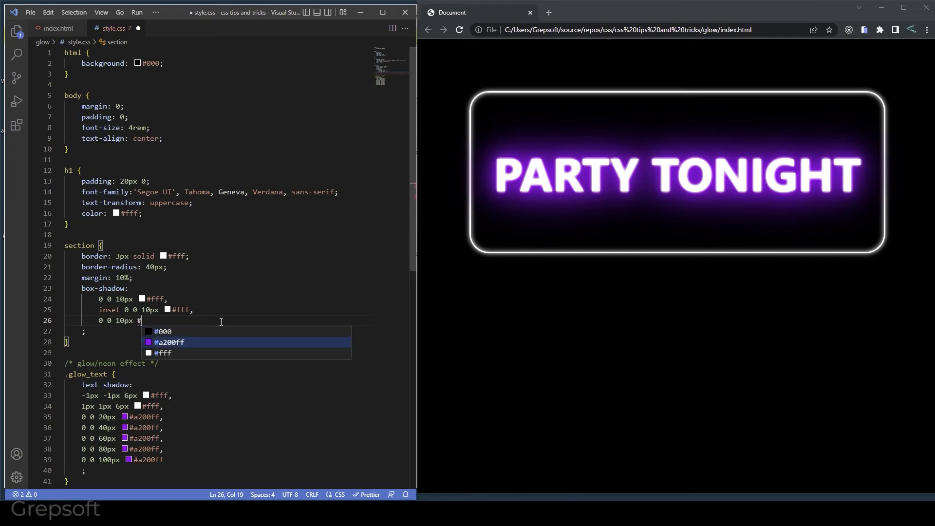
key("Return")
key("ctrl+s")
left_click(459, 30)
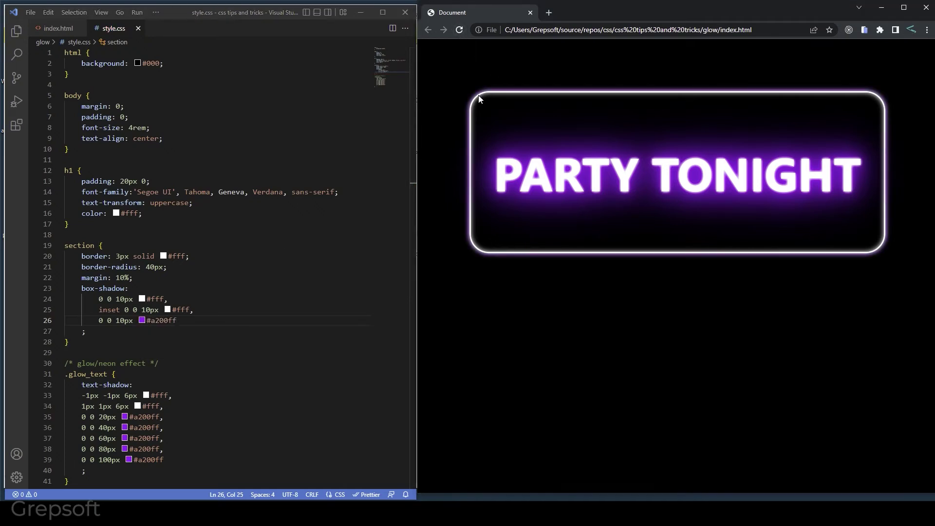
left_click(184, 326)
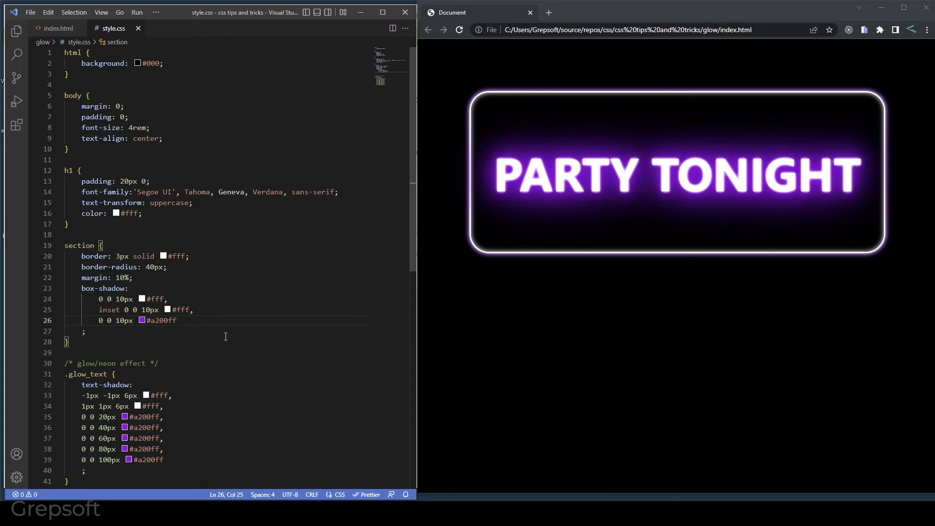
- Duplicate the purple layer as an inset 0 0 10px #a200ff line, save, and check it
key("shift+alt+Down")
key("Home")
type("isnet")
key("Right")
key("Right")
key("Right")
key("Right")
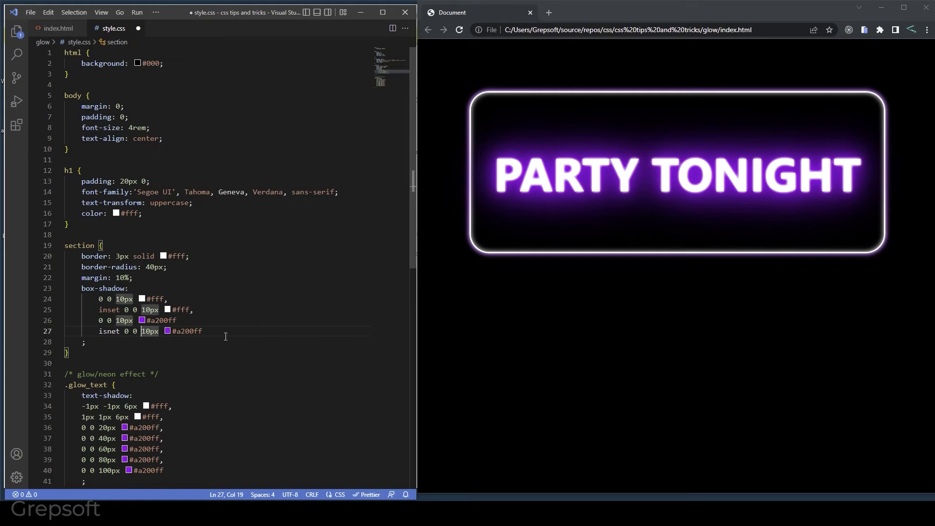
key("ctrl+s")
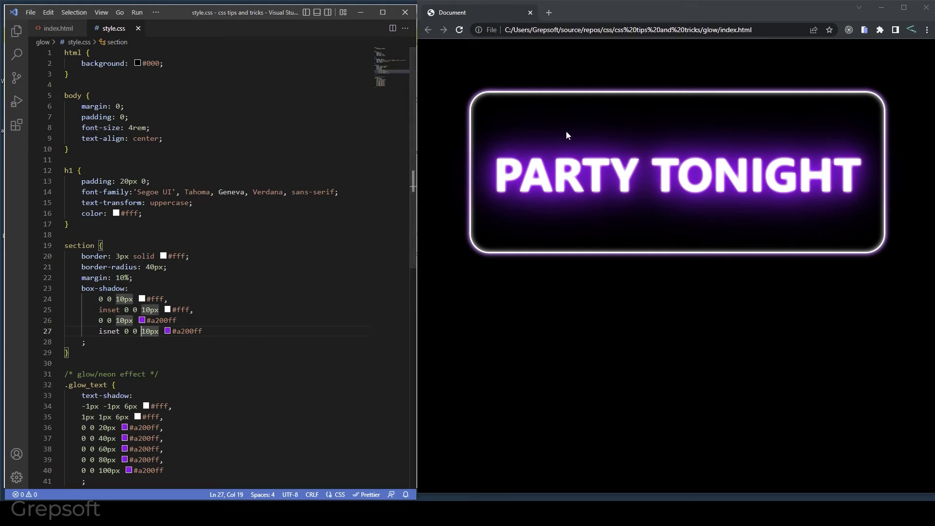
left_click(459, 30)
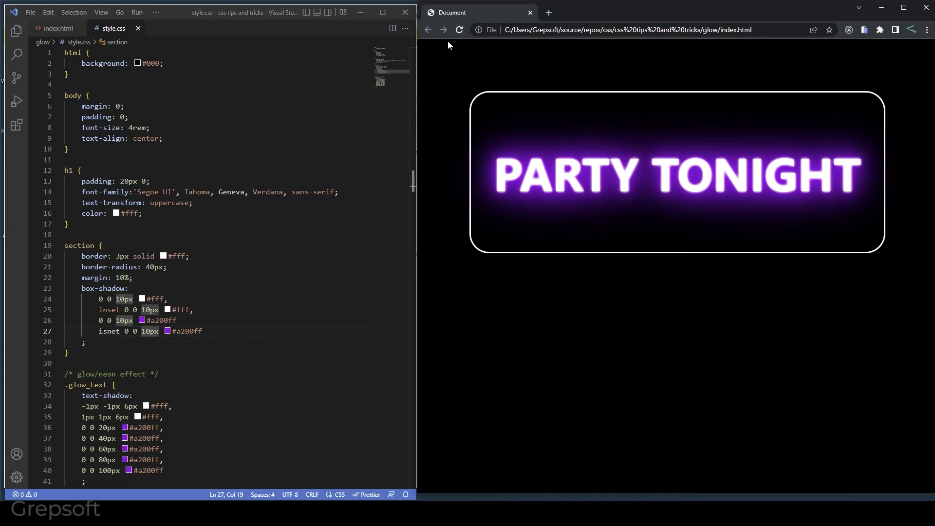
left_click(219, 321)
type(",")
left_click(460, 30)
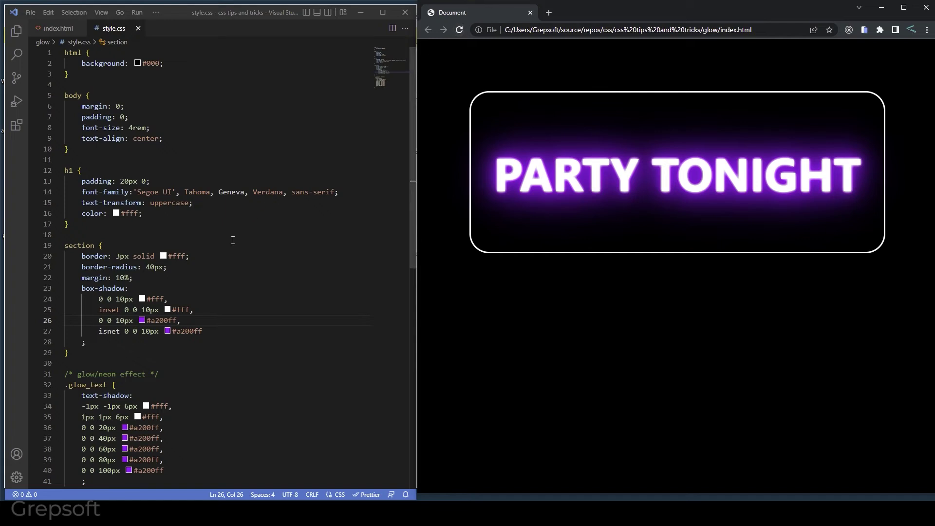
- Correct the misspelled 'isnet' keyword to inset, save, and reload the page
left_click(201, 288)
left_click(208, 332)
key("Home")
key("ctrl+Right")
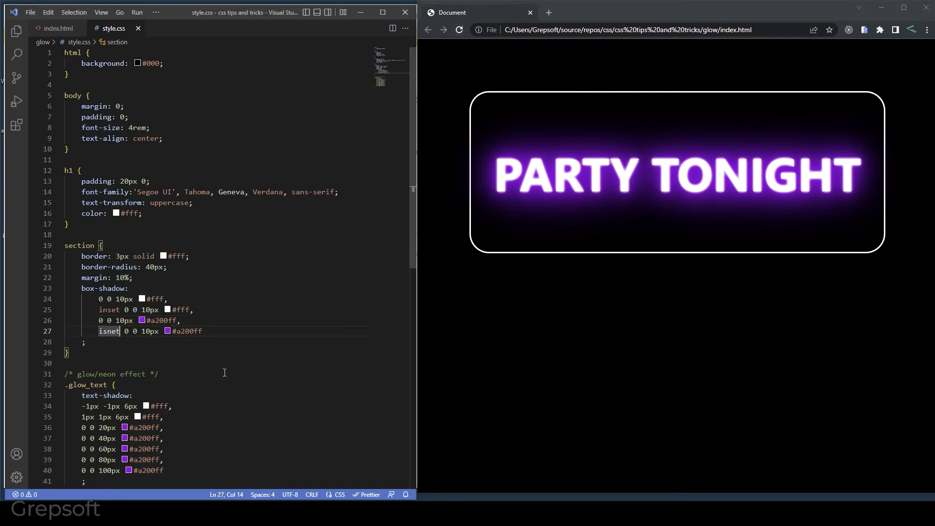
type("inset")
key("ctrl+shift+Left")
type("inset")
key("ctrl+s")
left_click(459, 29)
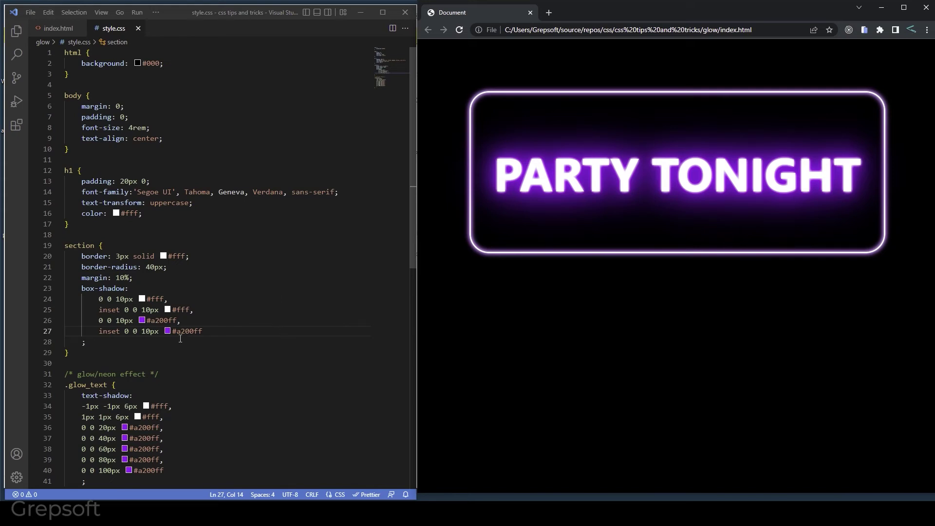
left_click(131, 331)
- Add a 4px spread after 10px on both purple box-shadow layers, save, and reload
left_click(147, 320)
key("Left")
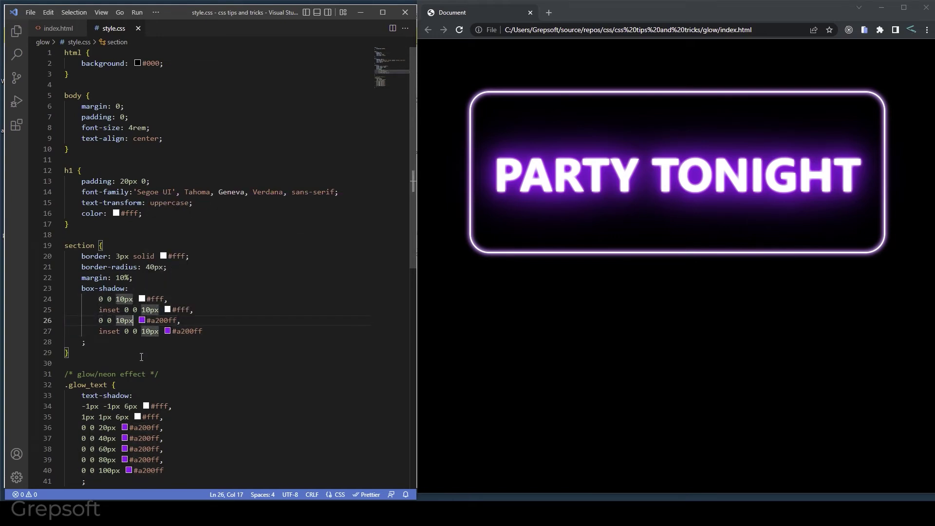
type("4px")
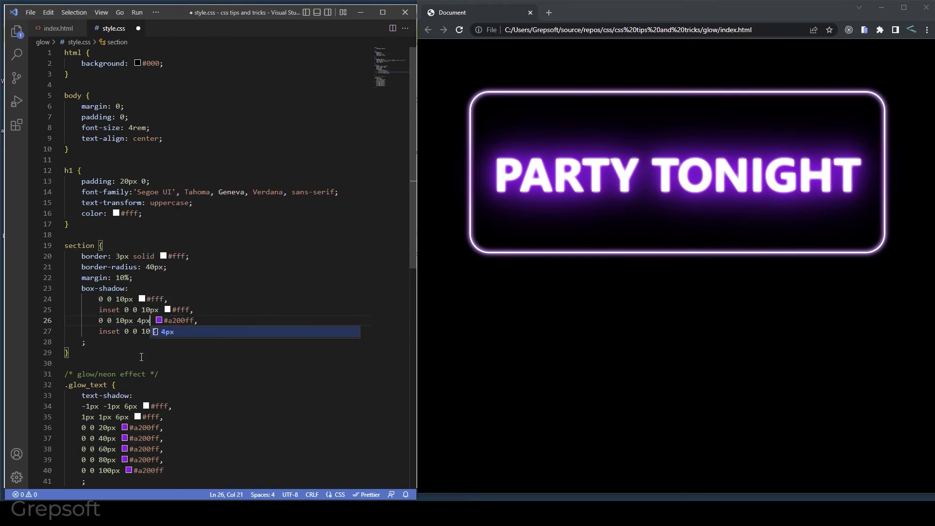
key("Escape")
key("Down")
key("Right")
key("Right")
type("4px")
key("ctrl+s")
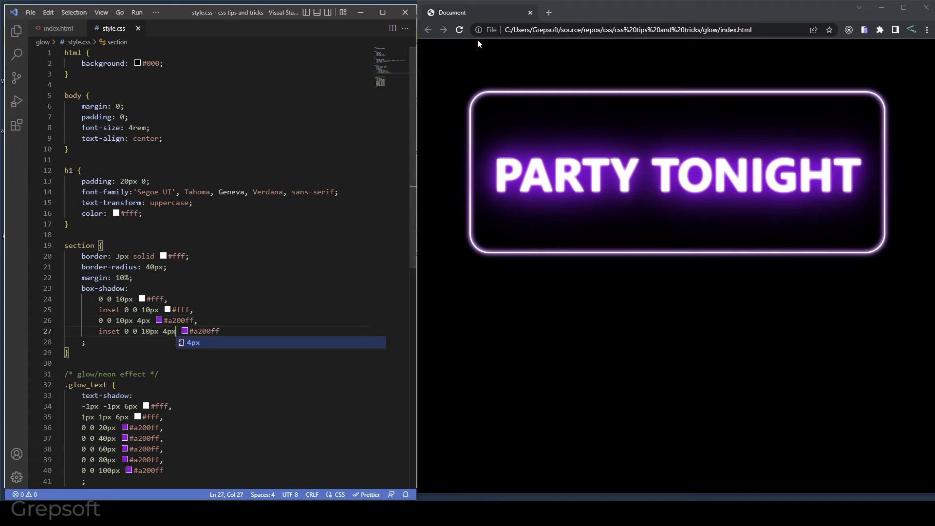
left_click(459, 30)
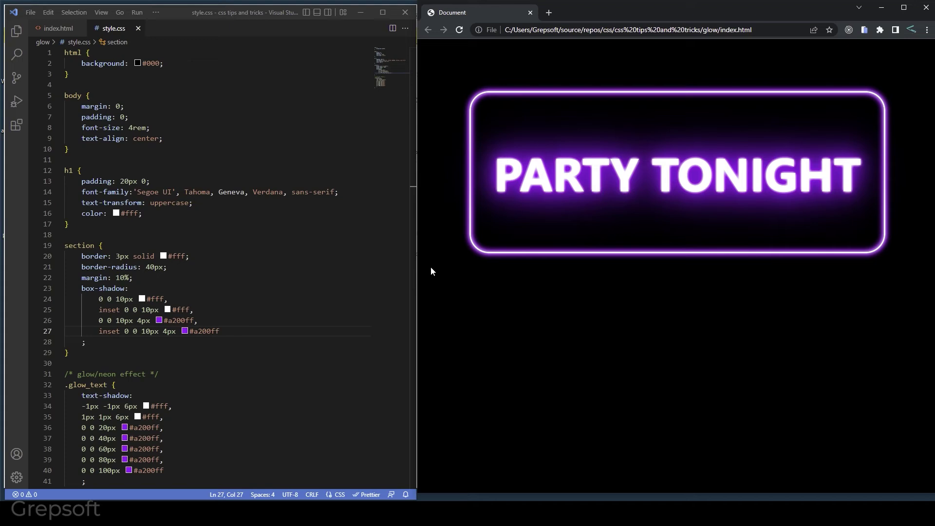
- Search for Animista in a new browser tab and enter its animation generator
left_click(548, 12)
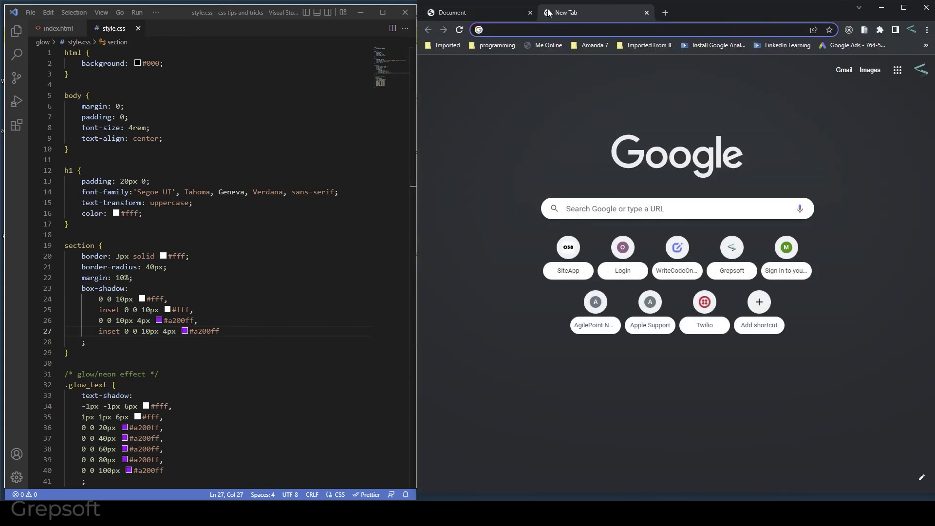
type("anim")
key("Return")
left_click(494, 153)
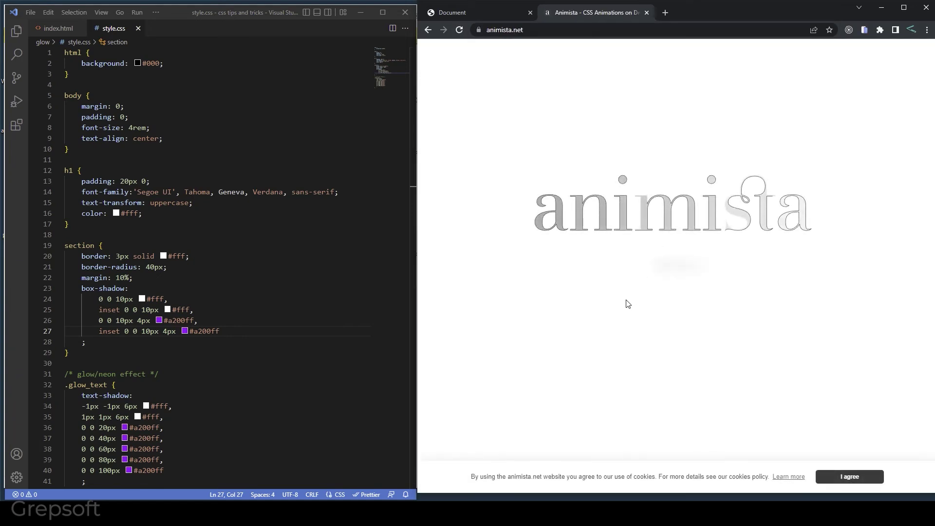
left_click(675, 336)
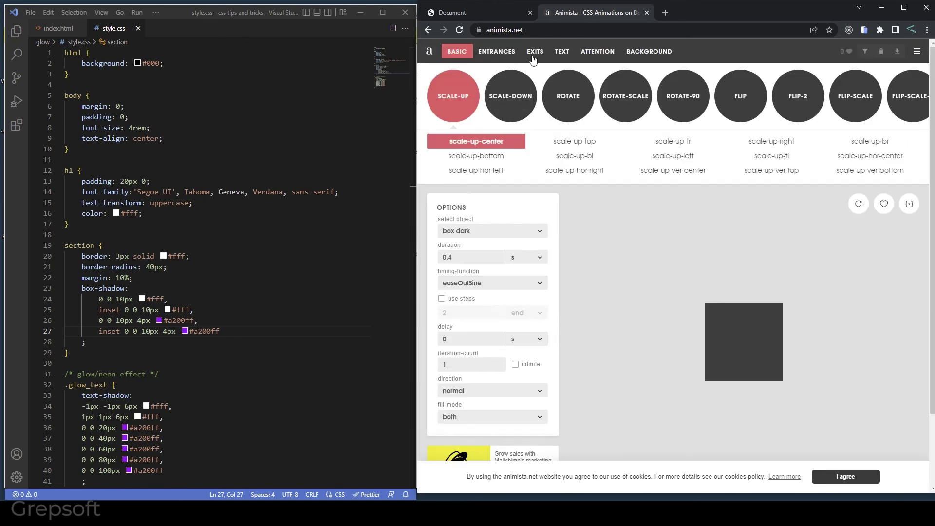
- Pick the TEXT > FLICKER glow animation set to infinite and copy its keyframes
left_click(558, 52)
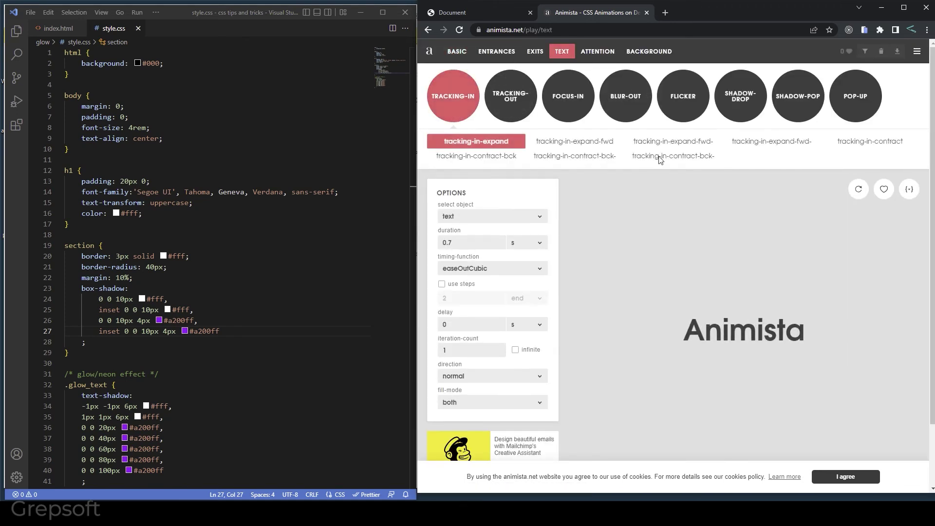
left_click(687, 103)
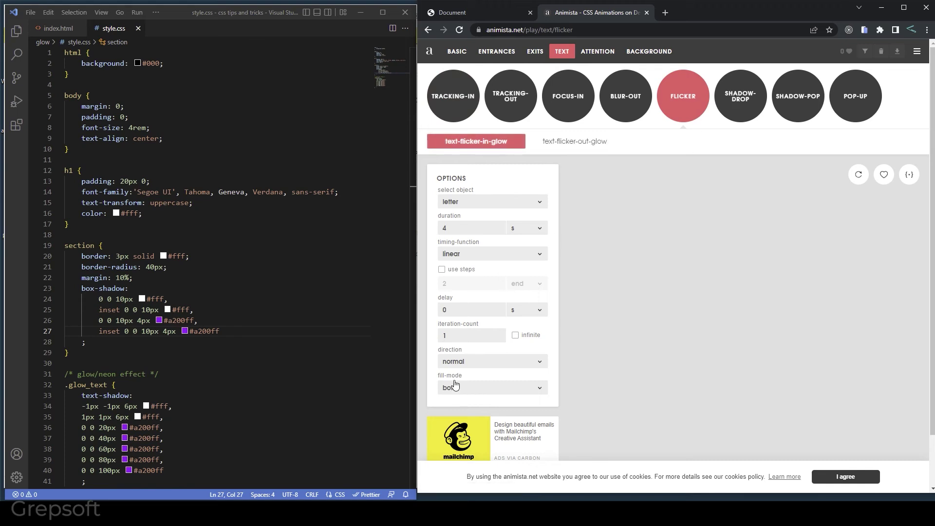
left_click(515, 335)
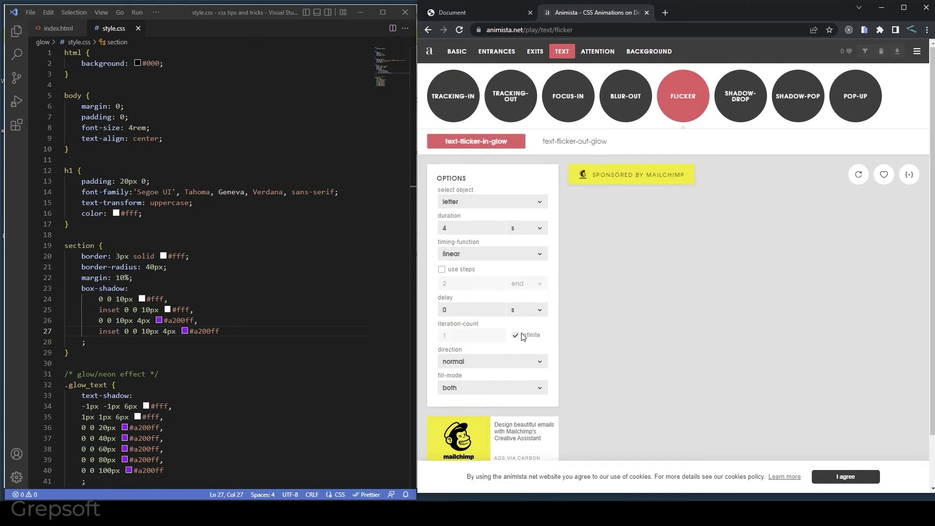
left_click(909, 175)
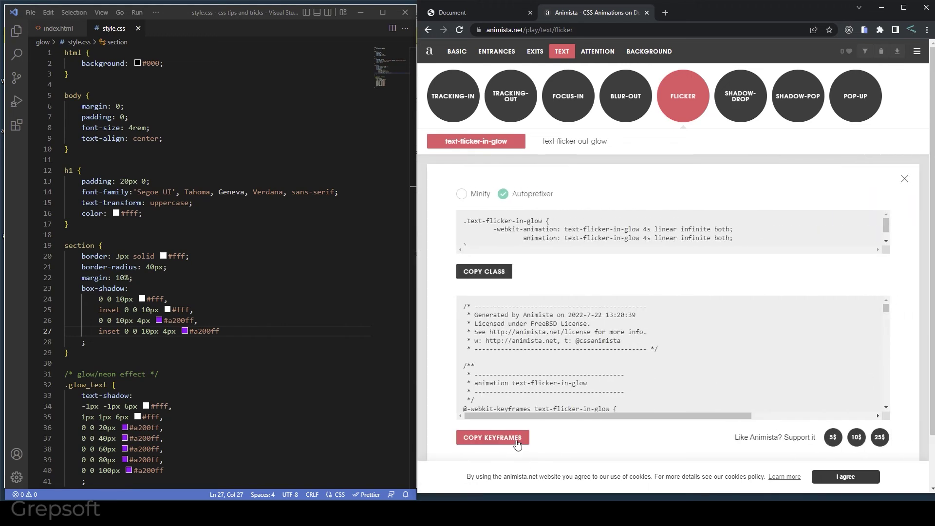
left_click(494, 438)
left_click(368, 373)
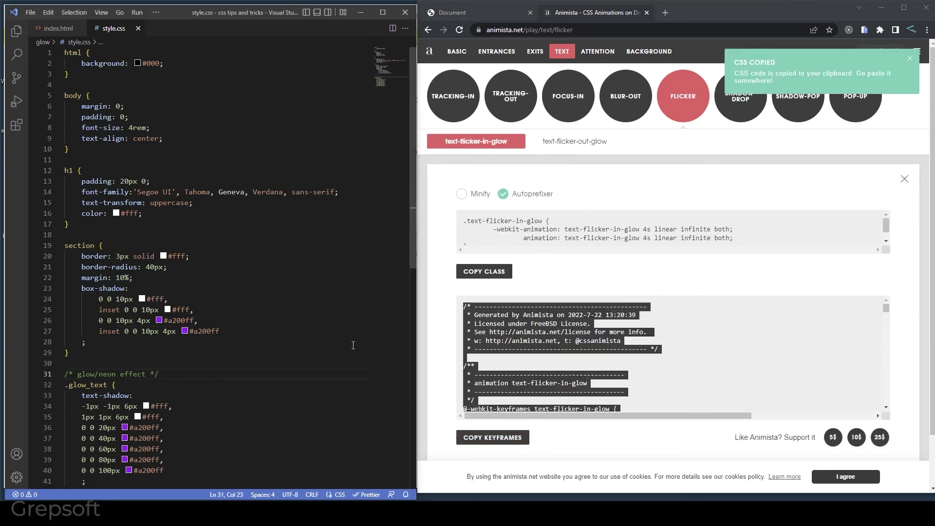
scroll(352, 344, "down", 3)
- Paste the flicker keyframes at the end of style.css and copy the two animation declarations
key("ctrl+v")
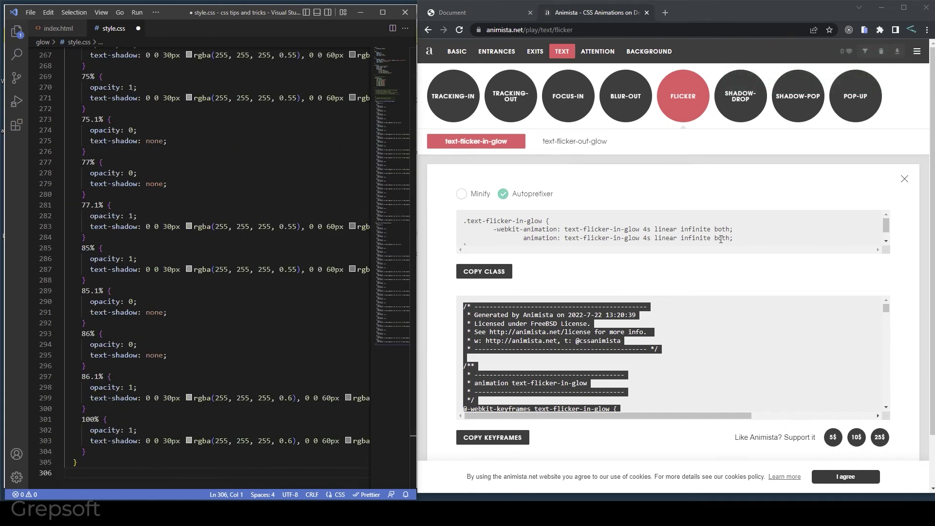
left_click_drag(733, 238, 464, 213)
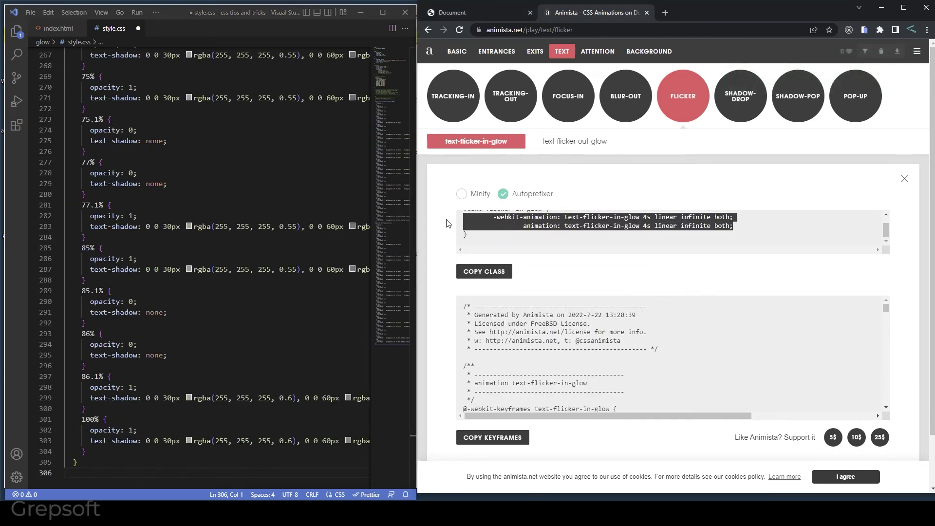
left_click(466, 12)
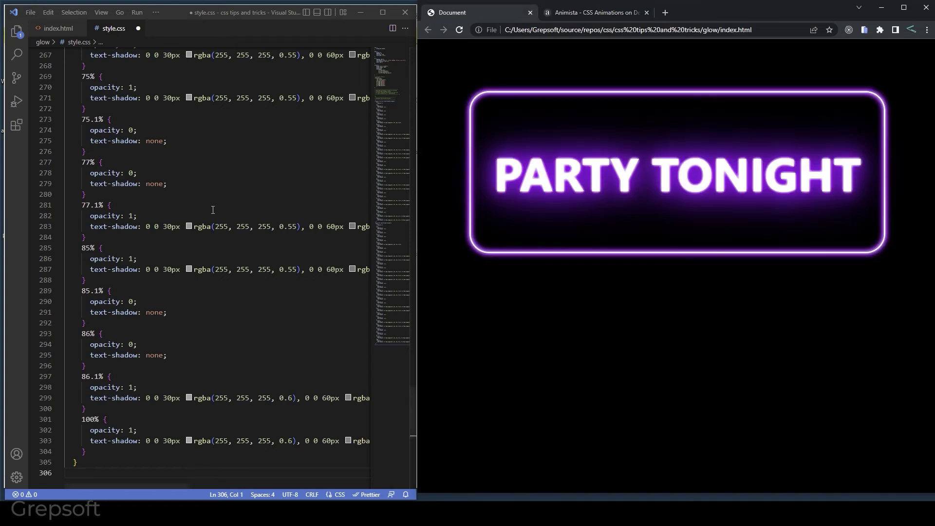
scroll(133, 330, "up", 3)
scroll(133, 330, "up", 4)
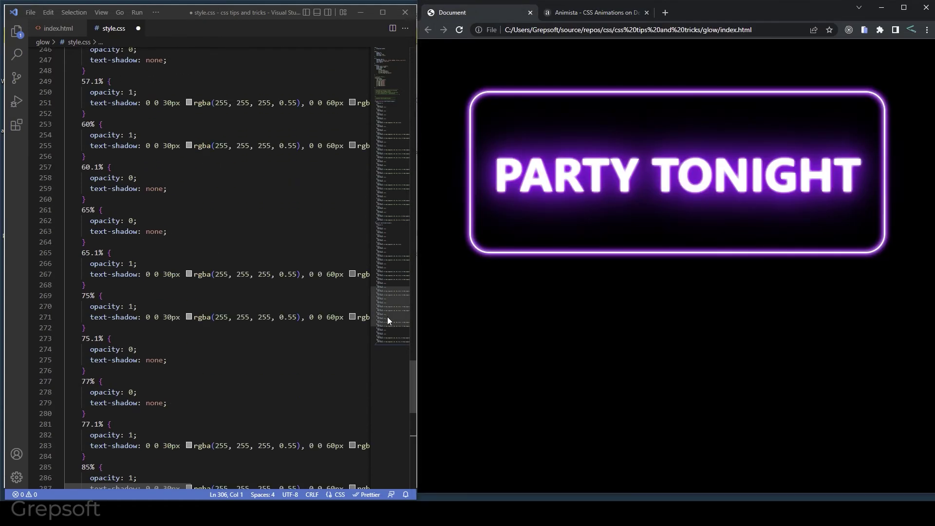
- Add the animation declarations to .glow_text after text-shadow, save, and reload the page
left_click_drag(387, 316, 392, 97)
left_click(121, 296)
key("Return")
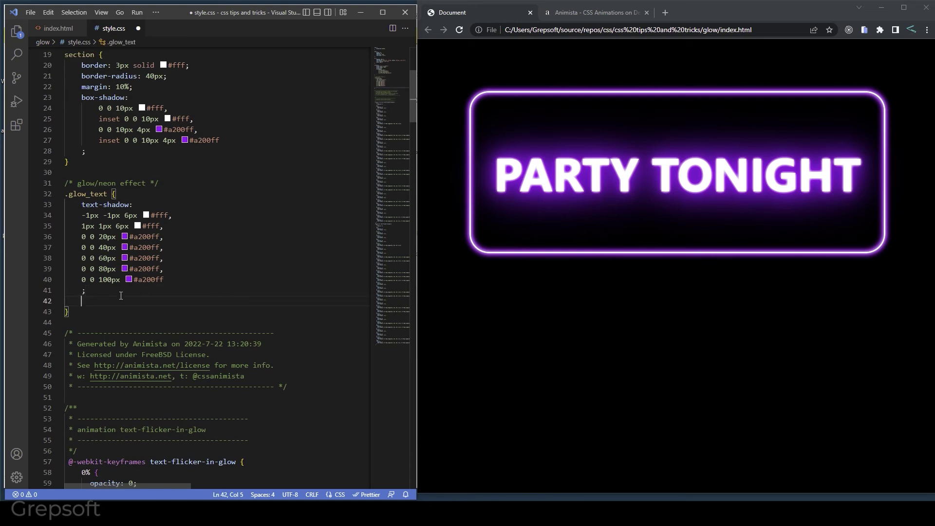
key("ctrl+v")
key("ctrl+s")
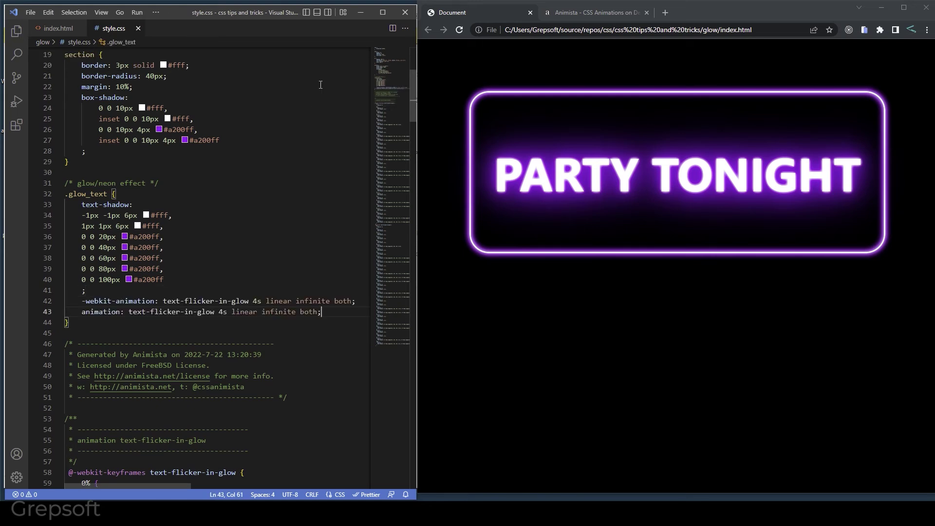
left_click(459, 30)
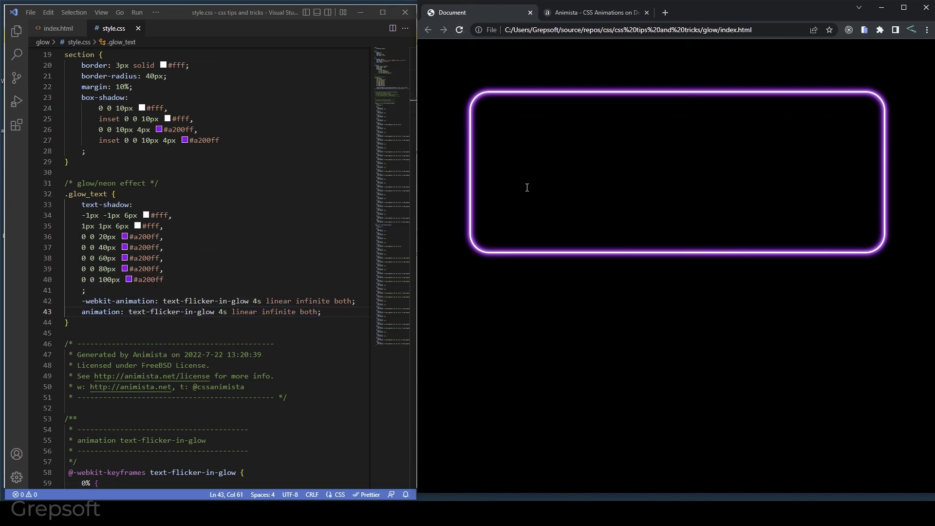
scroll(207, 289, "down", 6)
scroll(211, 285, "down", 5)
scroll(210, 283, "down", 3)
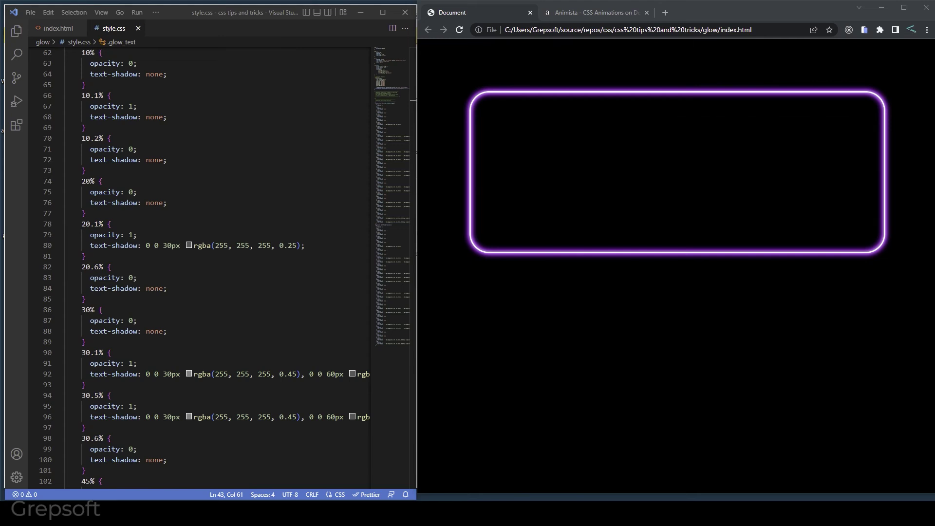
- Replace the keyframes from line 58 onward with the #a200ff purple-glow version, save, and reload
left_click(138, 363)
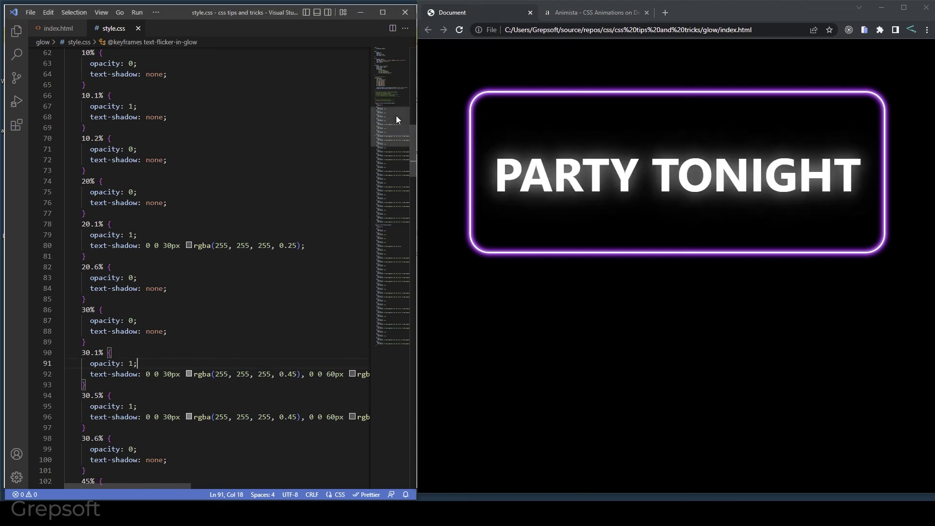
scroll(396, 115, "up", 5)
scroll(393, 103, "up", 1)
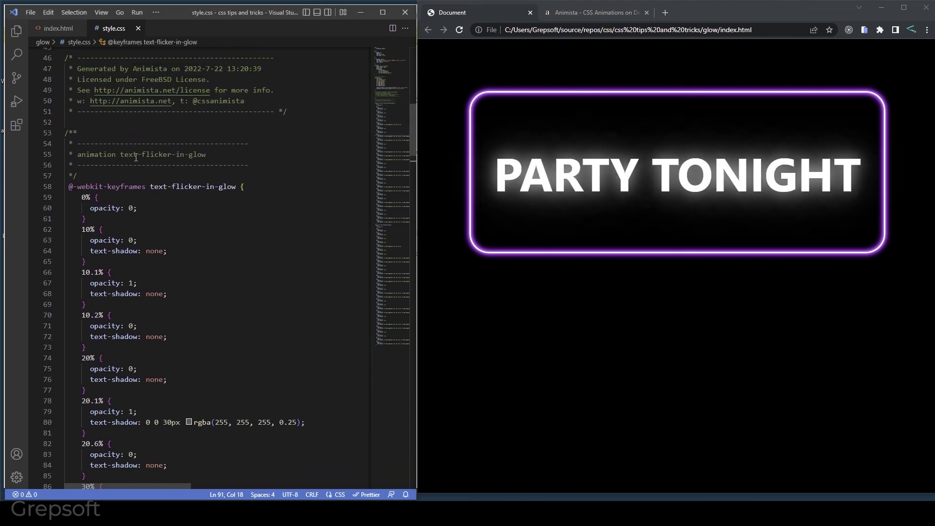
left_click(59, 186)
left_click(70, 188)
left_click_drag(74, 192, 74, 475)
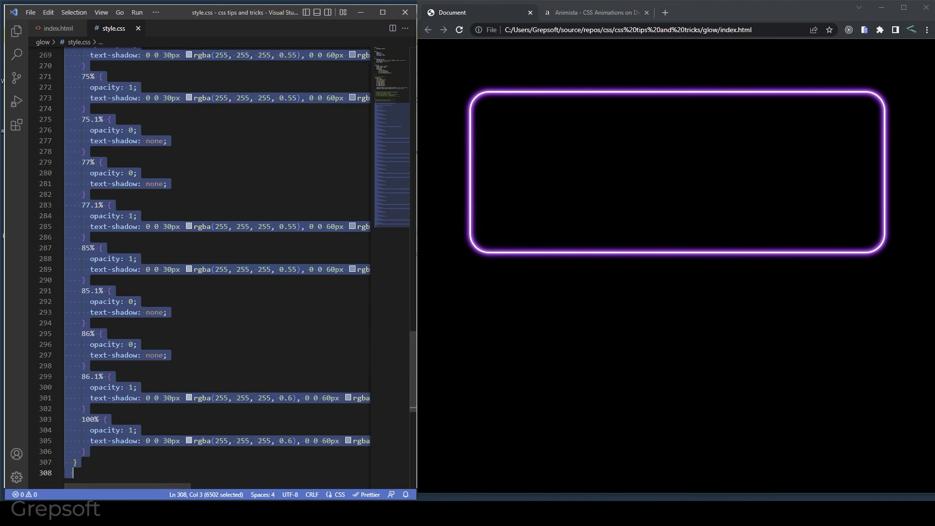
key("ctrl+v")
scroll(179, 443, "down", 3)
key("ctrl+s")
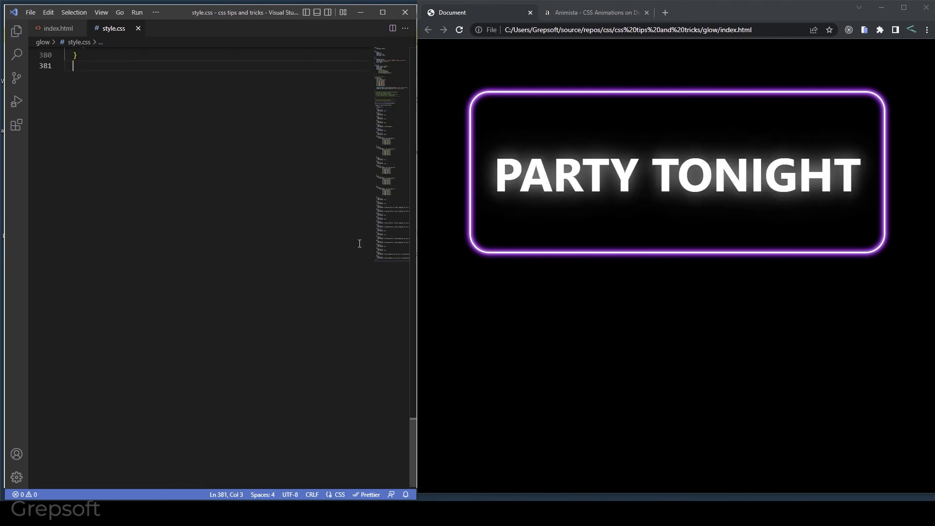
left_click(459, 30)
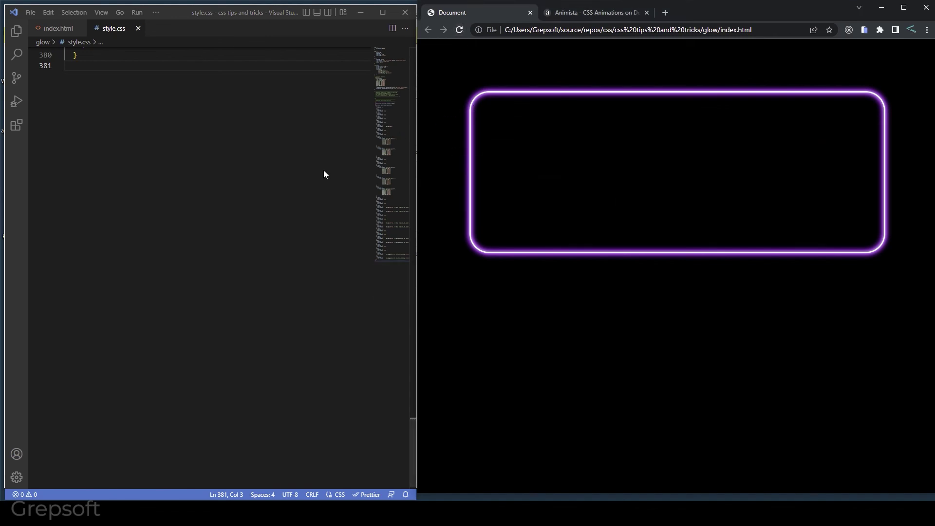
scroll(399, 255, "up", 3)
- Copy .glow_text's two animation lines into the section rule after box-shadow and reload
left_click_drag(393, 265, 369, 81)
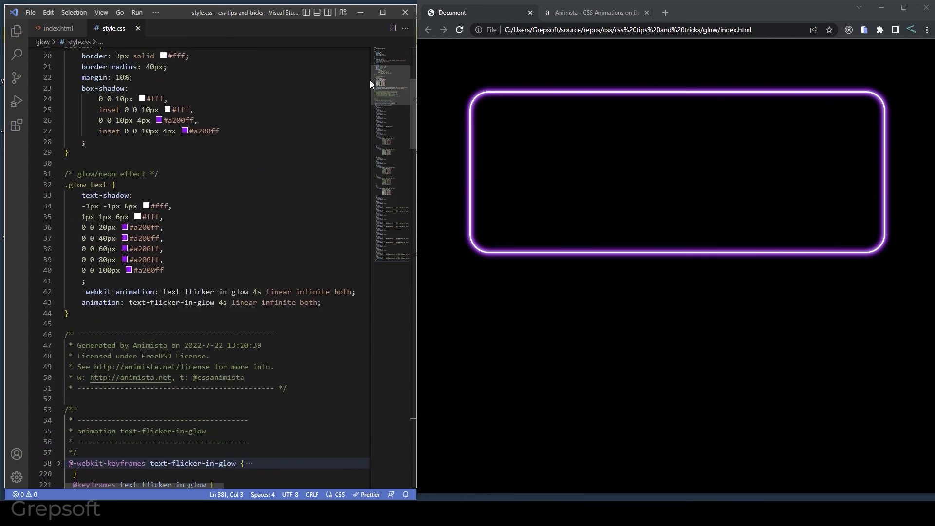
left_click_drag(359, 261, 51, 263)
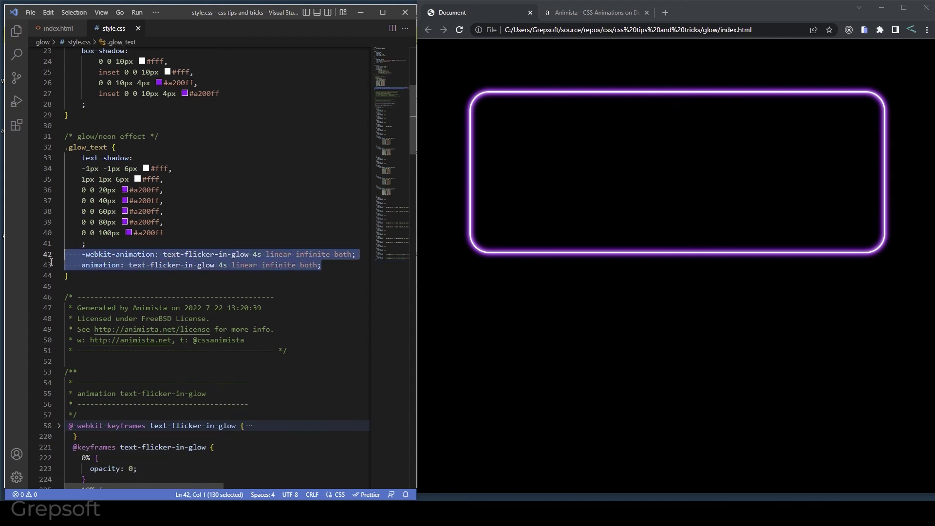
scroll(285, 219, "up", 4)
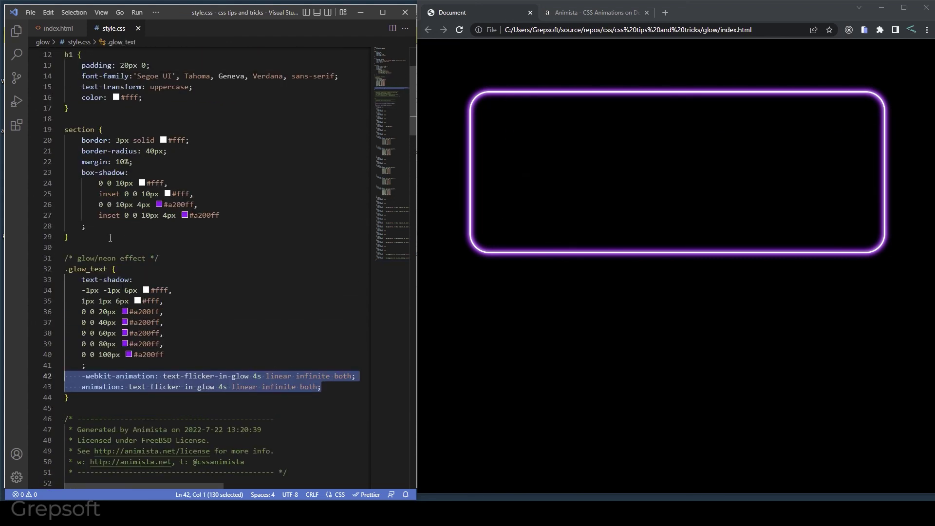
left_click(120, 253)
key("Return")
key("ctrl+v")
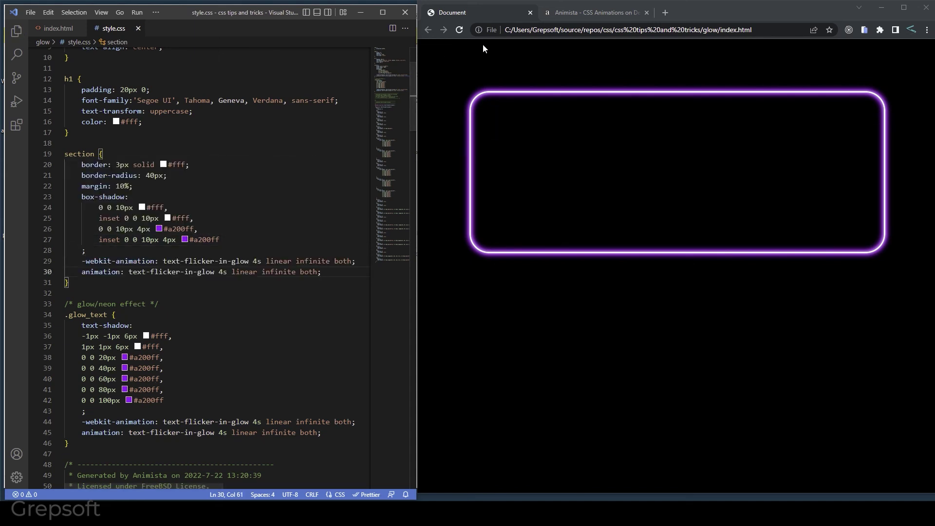
left_click(461, 30)
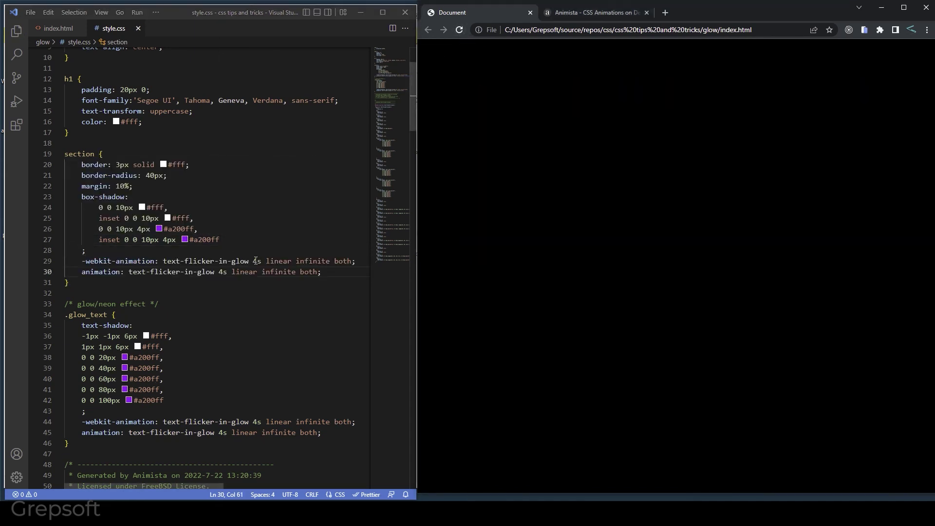
scroll(259, 292, "down", 2)
- Change both .glow_text animation durations from 4s to 1s and save
left_click(256, 374)
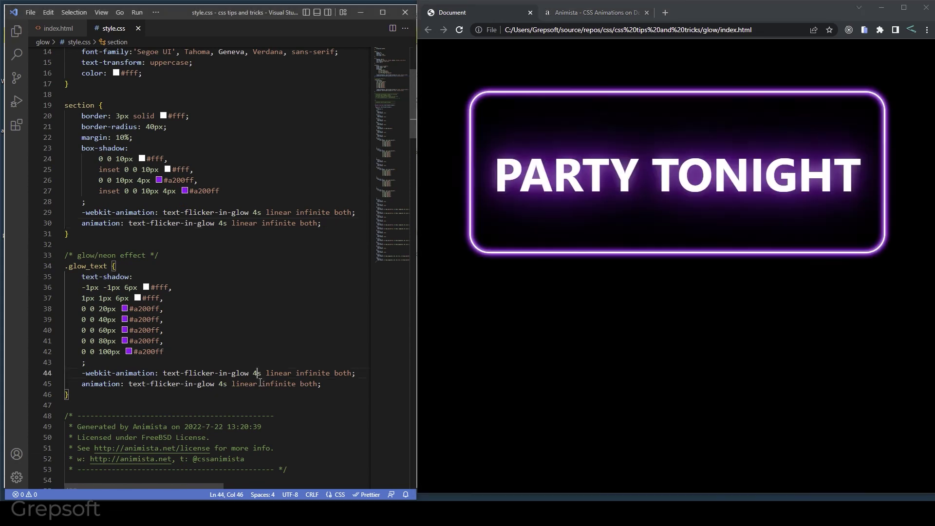
key("BackSpace")
type("1")
key("Down")
key("ctrl+Left")
key("ctrl+Left")
key("ctrl+Left")
key("ctrl+Right")
key("Right")
key("Delete")
type("1")
key("ctrl+s")
left_click(456, 29)
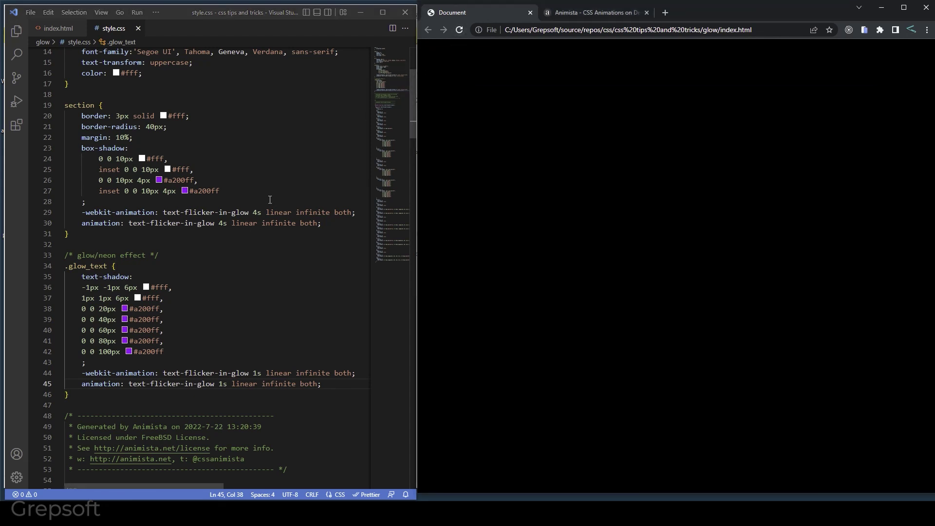